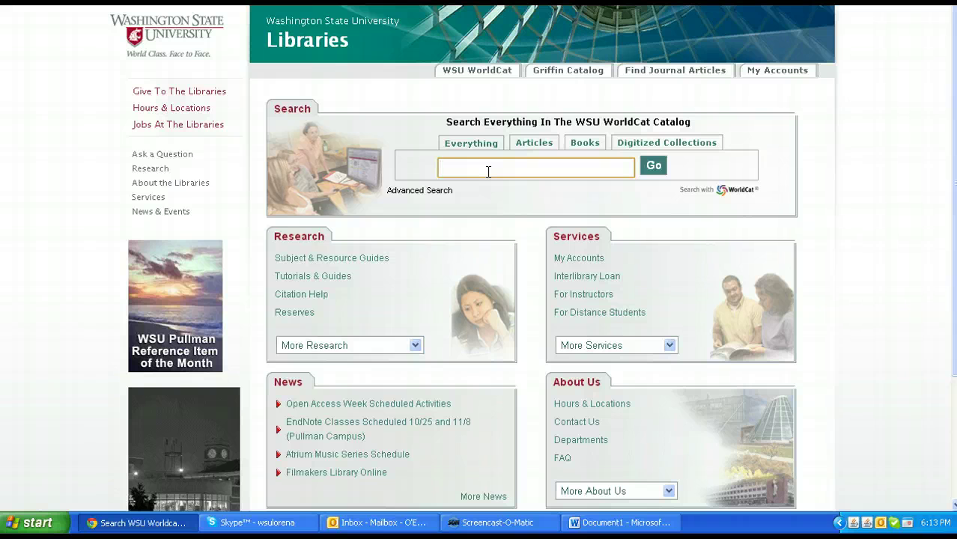
# Search WorldCat for 'women world war two' and open Women Pilots of World War II (D790 .C62 1992)
pyautogui.write('women wo')
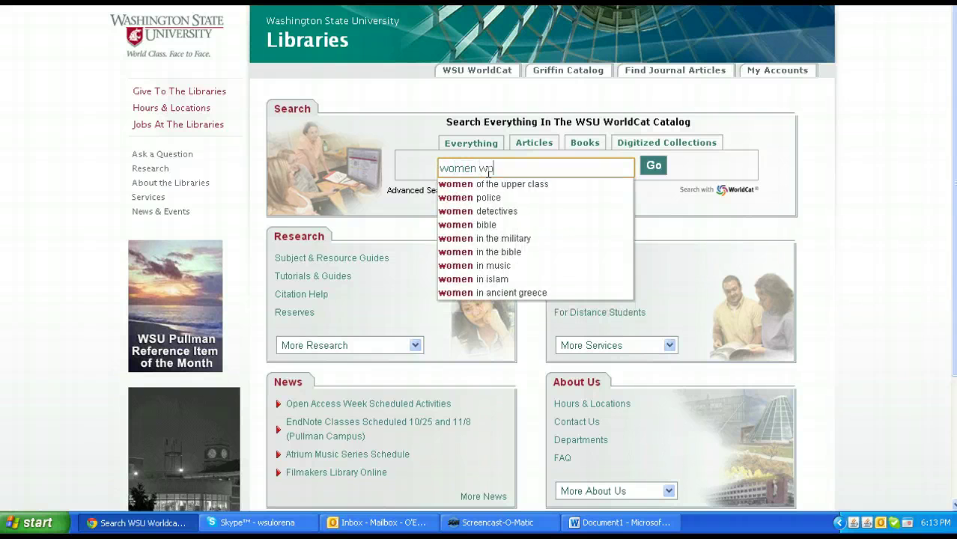
pyautogui.write('rld war two')
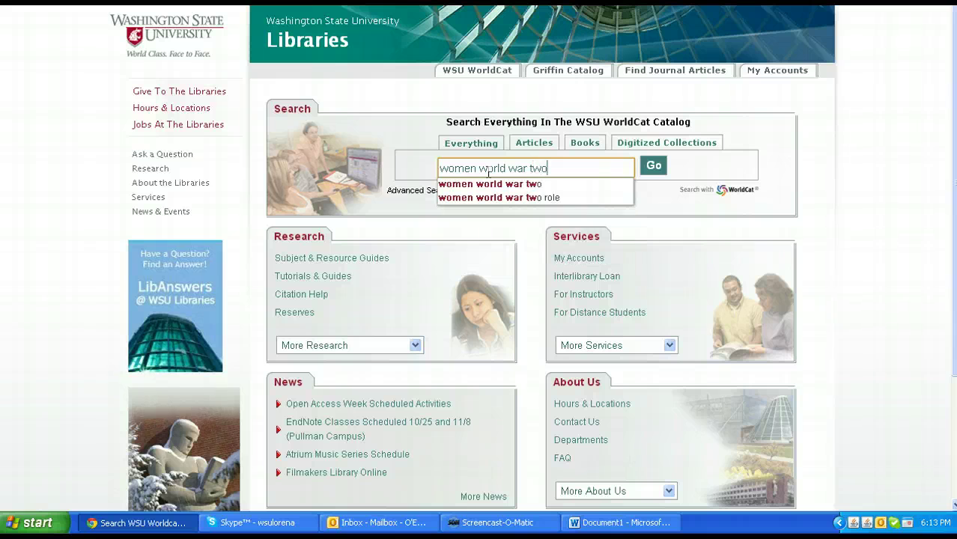
pyautogui.press('Return')
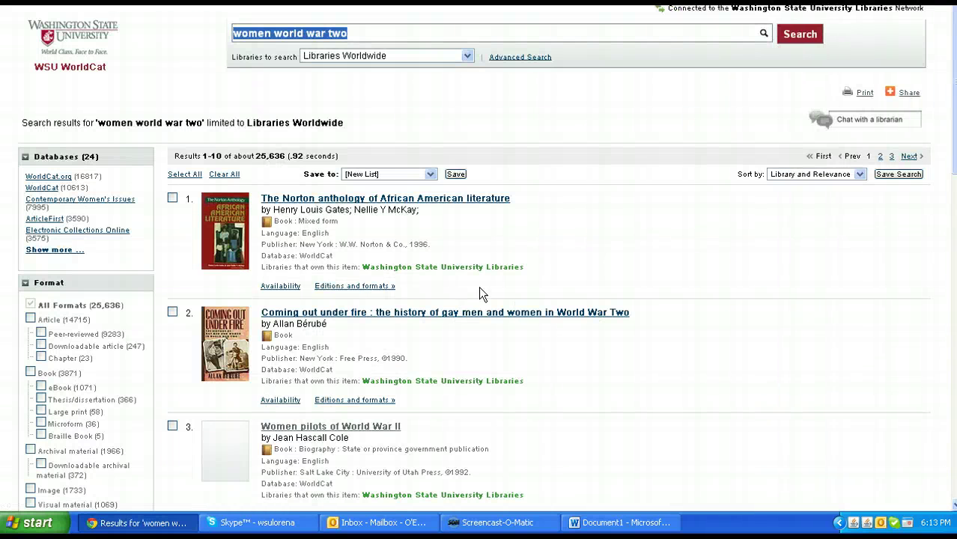
pyautogui.scroll(-2, 467, 296)
pyautogui.scroll(-4, 470, 301)
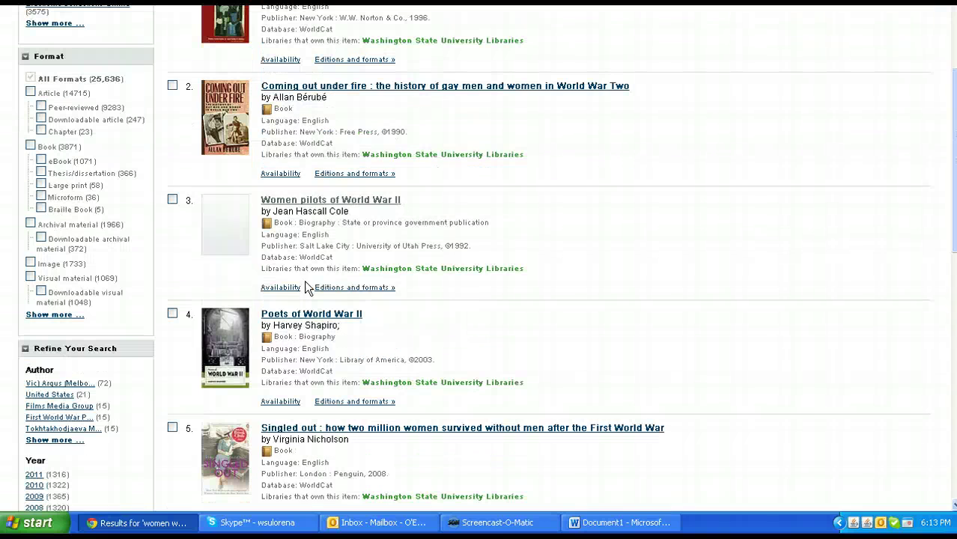
pyautogui.click(358, 203)
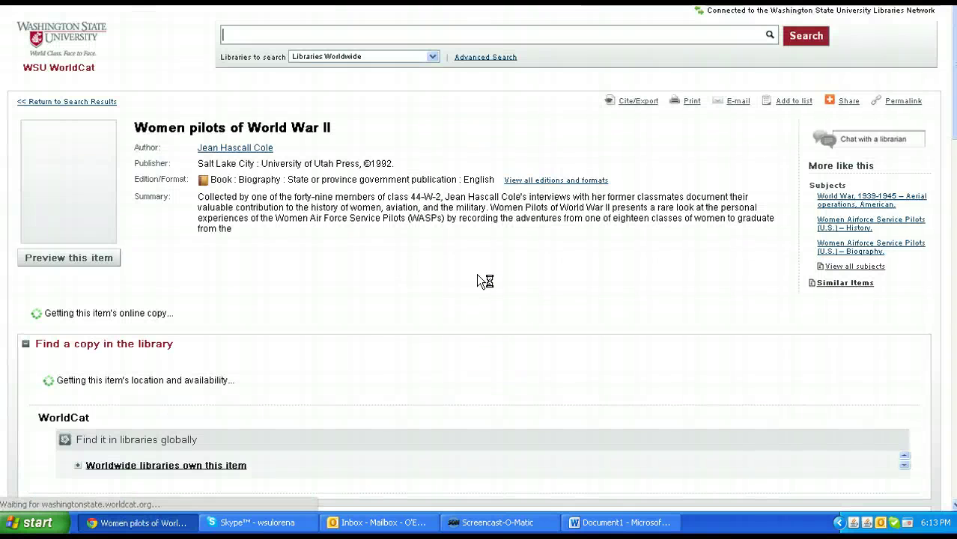
pyautogui.scroll(-4, 480, 282)
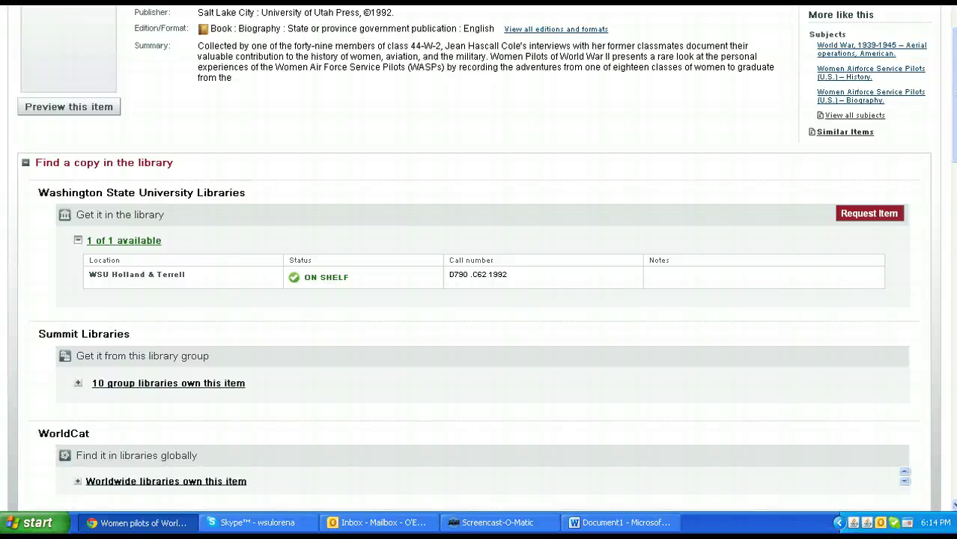
# Return to the 'women world war two' results and limit them to the Article format
pyautogui.hotkey('alt', 'Left')
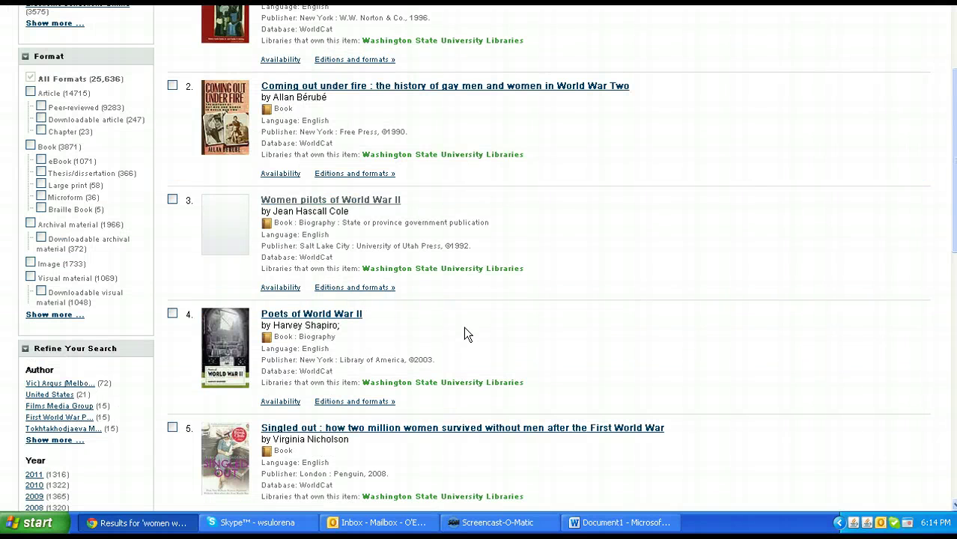
pyautogui.scroll(-4, 463, 343)
pyautogui.scroll(-1, 463, 348)
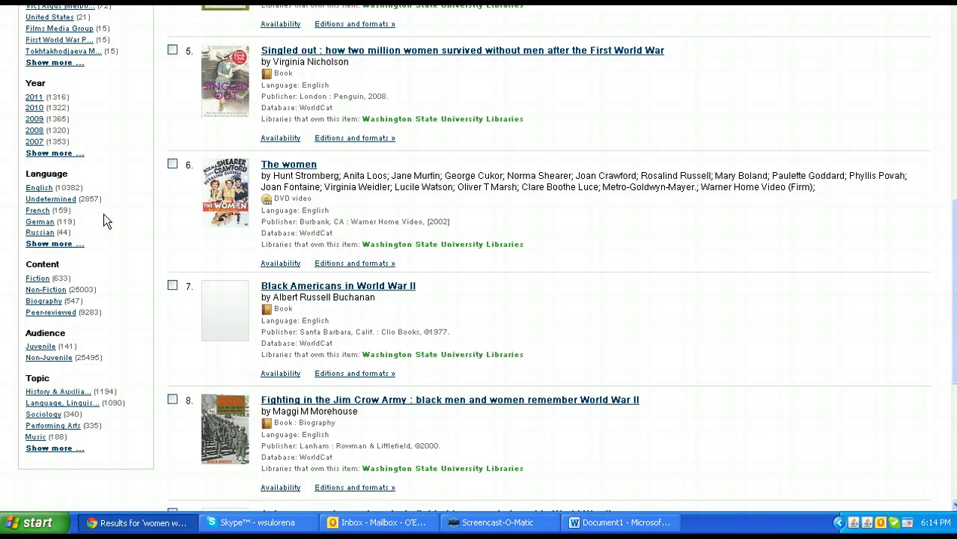
pyautogui.scroll(1, 104, 222)
pyautogui.scroll(-1, 53, 112)
pyautogui.scroll(3, 88, 364)
pyautogui.scroll(3, 88, 362)
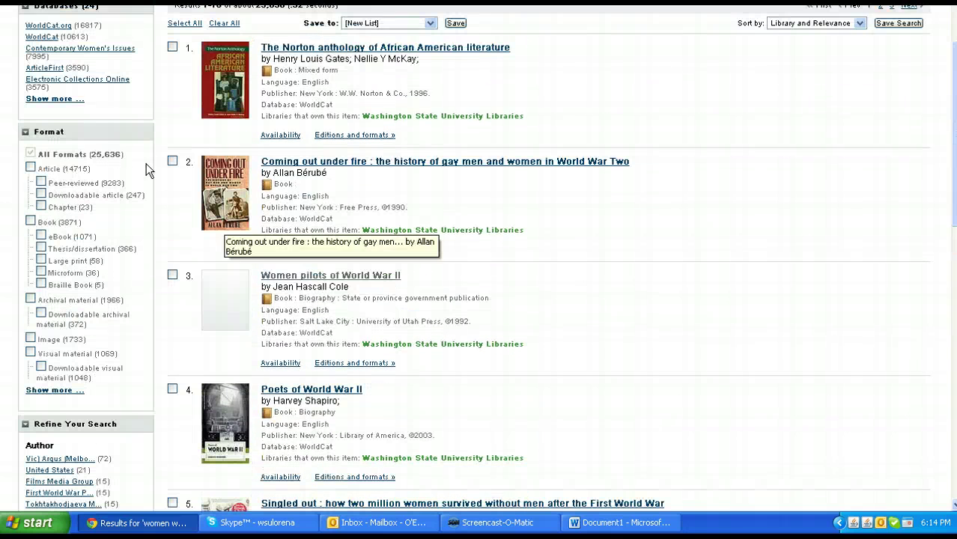
pyautogui.click(30, 168)
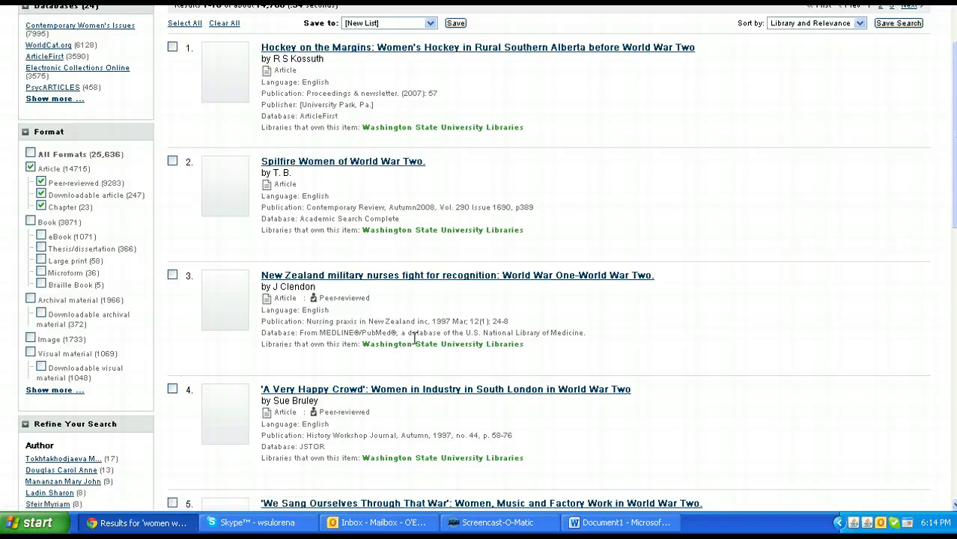
# Open the Spitfire Women of World War Two article record
pyautogui.scroll(-1, 448, 357)
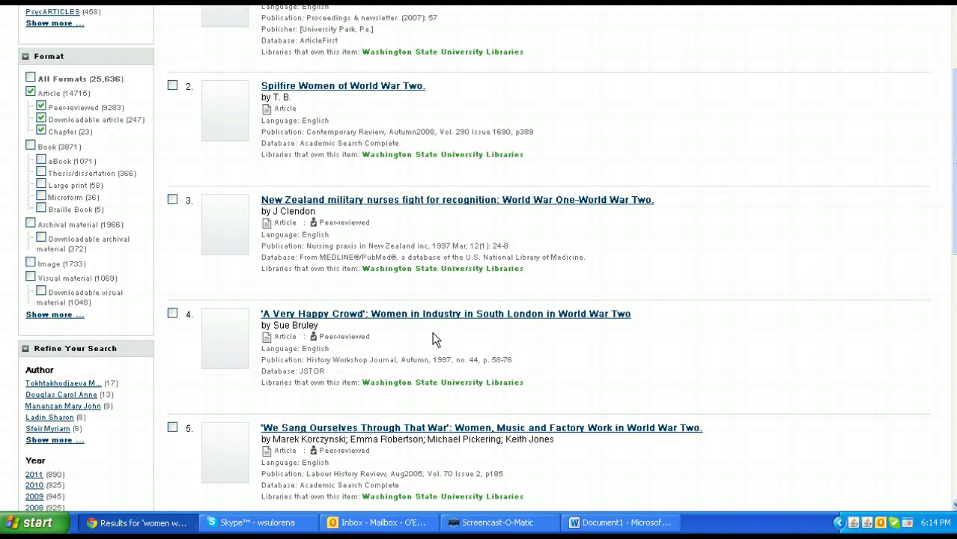
pyautogui.scroll(1, 449, 345)
pyautogui.click(348, 167)
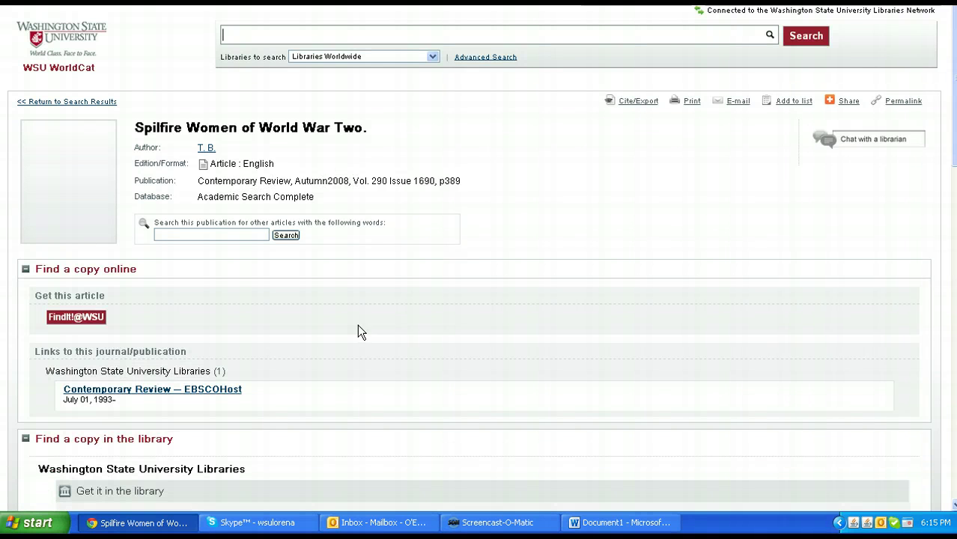
# Review the Spitfire Women record's WSU holdings and run its FindIt@WSU full-text lookup
pyautogui.scroll(-2, 396, 333)
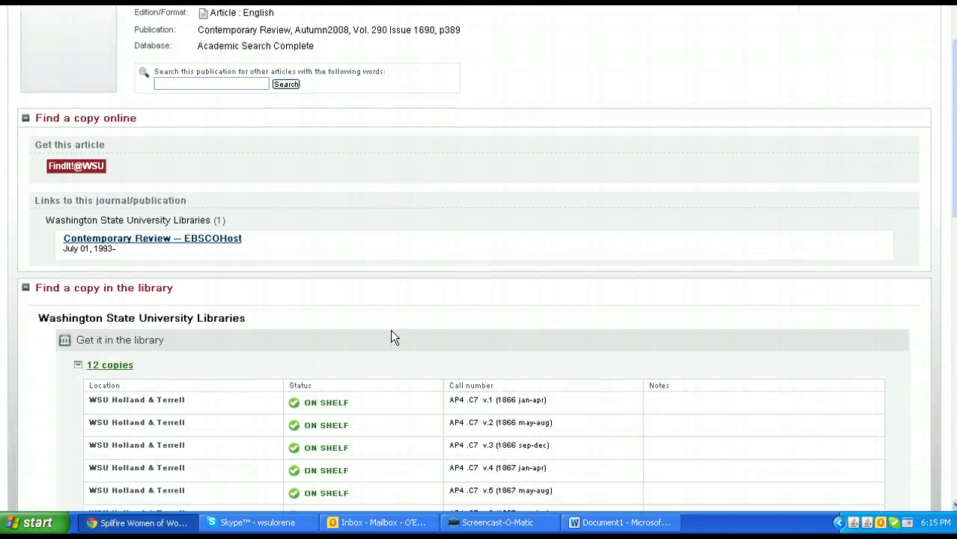
pyautogui.scroll(-2, 390, 330)
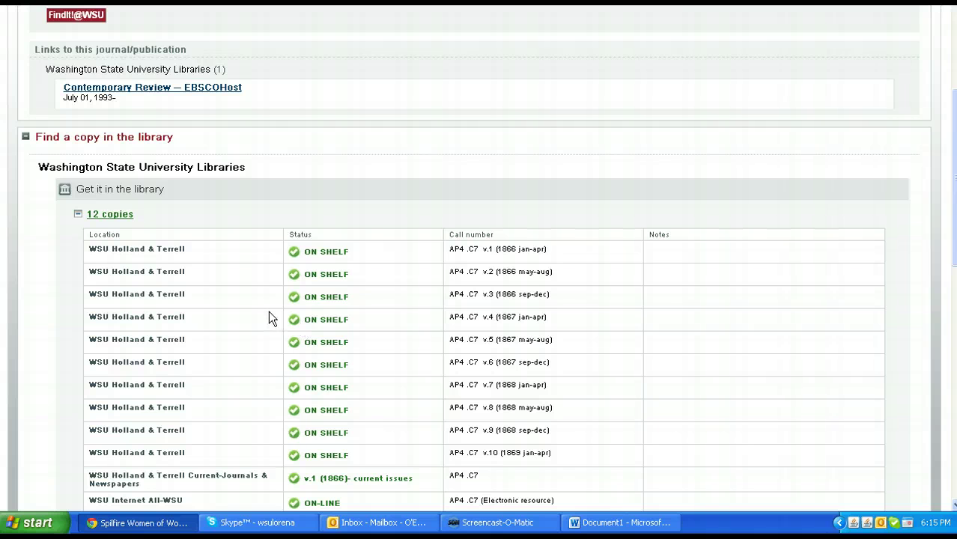
pyautogui.scroll(4, 265, 307)
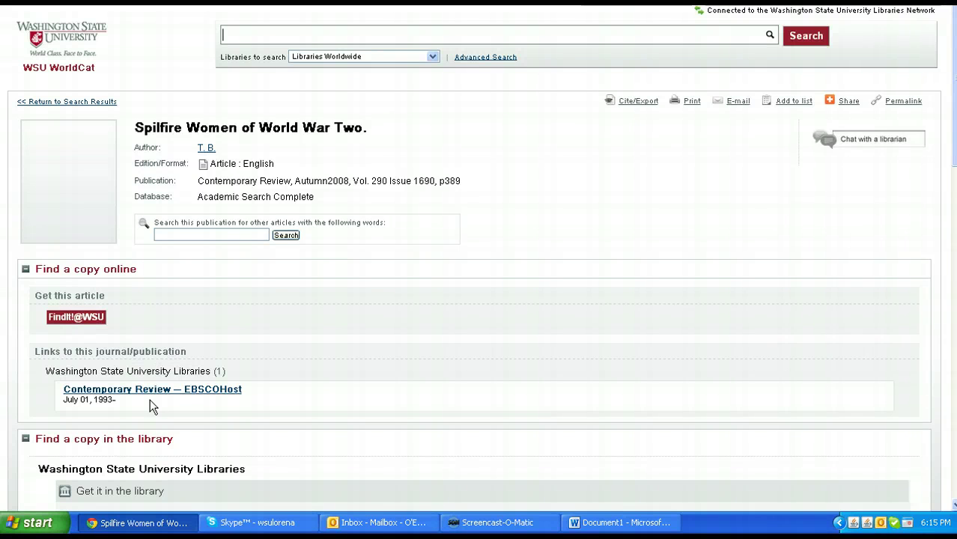
pyautogui.click(68, 317)
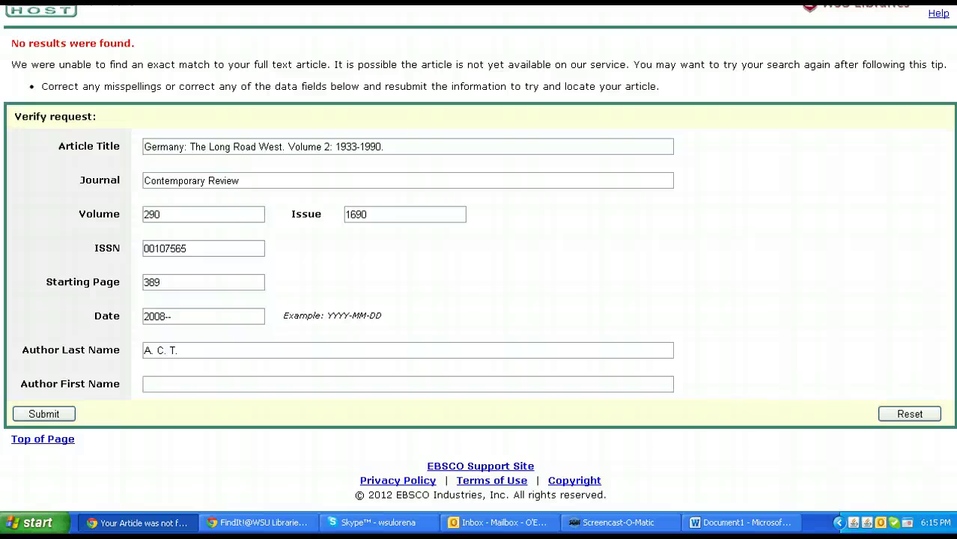
# Leave the EBSCOhost no-results page and return to the Spitfire Women of World War Two record
pyautogui.hotkey('alt', 'Left')
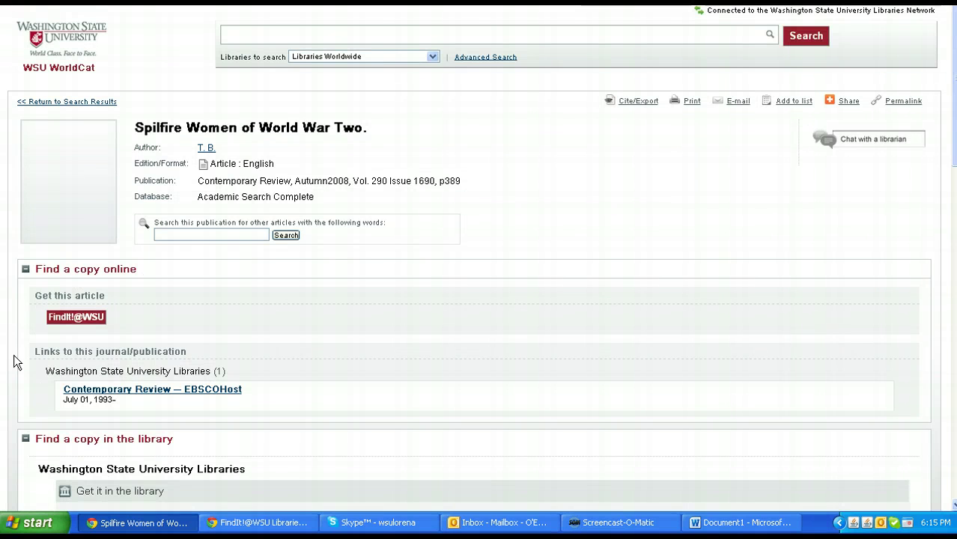
pyautogui.click(76, 317)
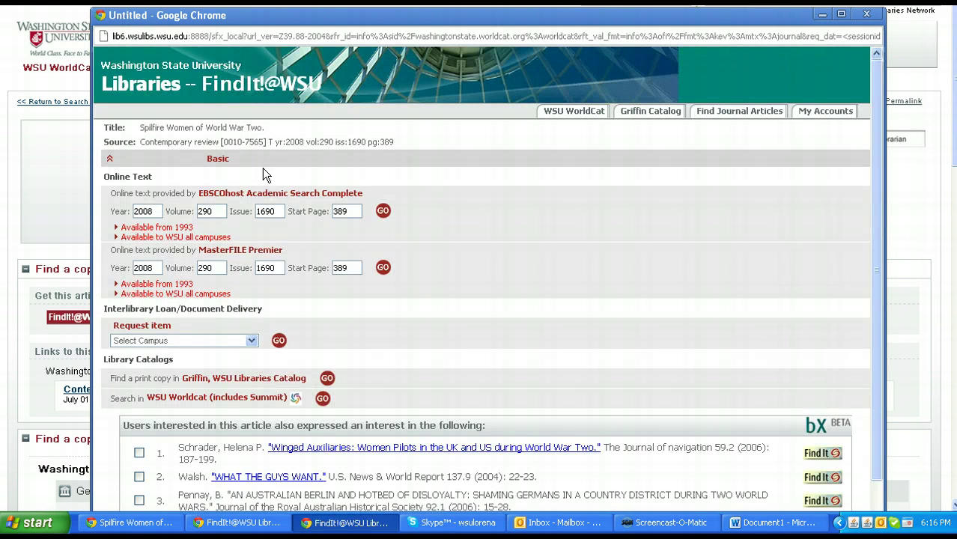
pyautogui.click(379, 269)
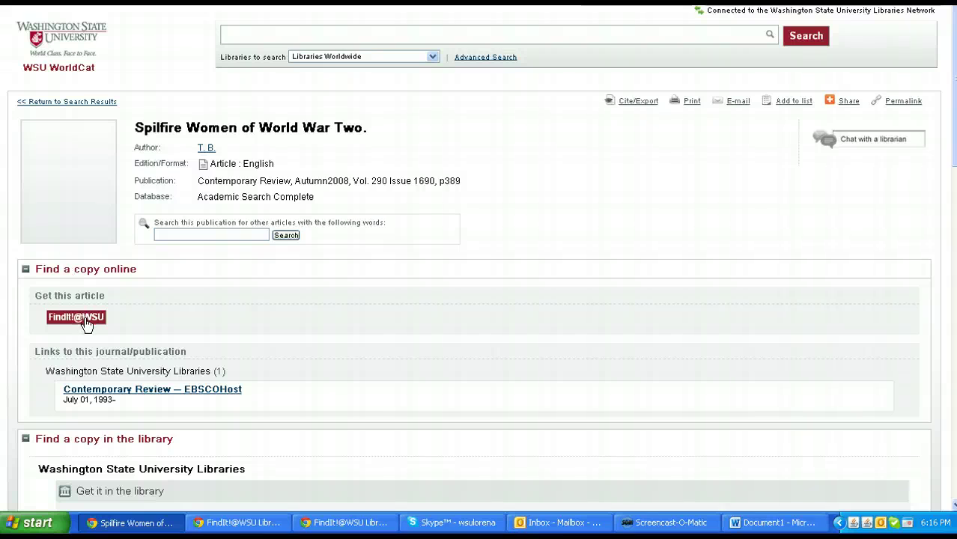
pyautogui.click(83, 319)
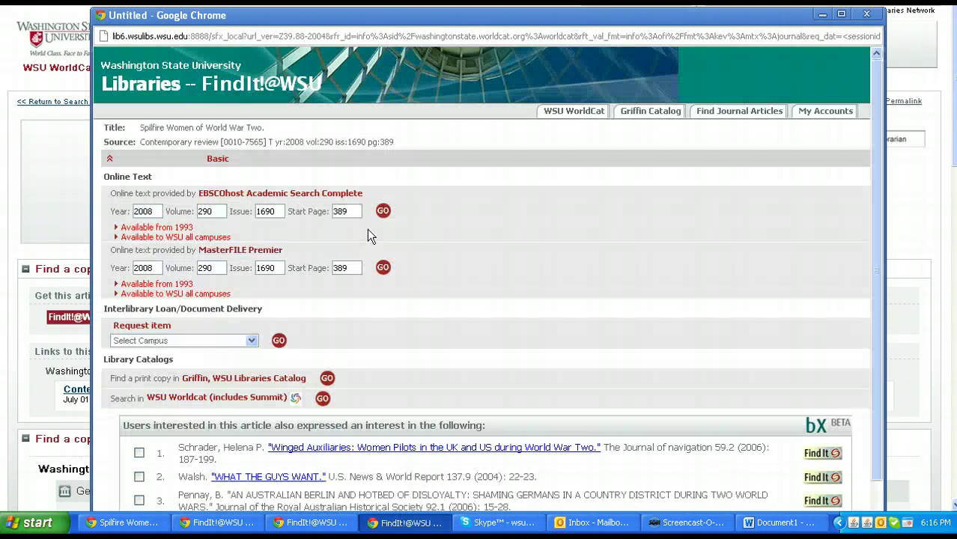
pyautogui.click(383, 212)
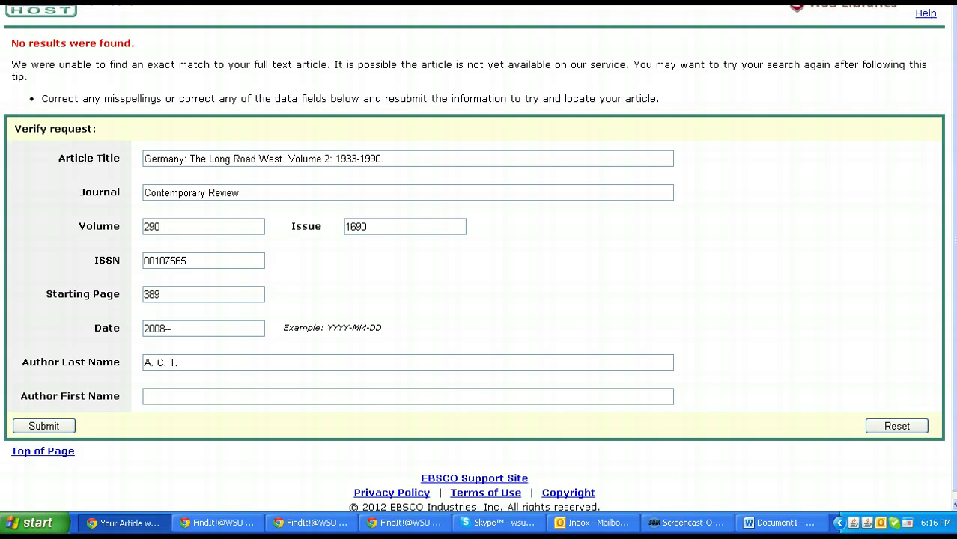
pyautogui.hotkey('ctrl', 'w')
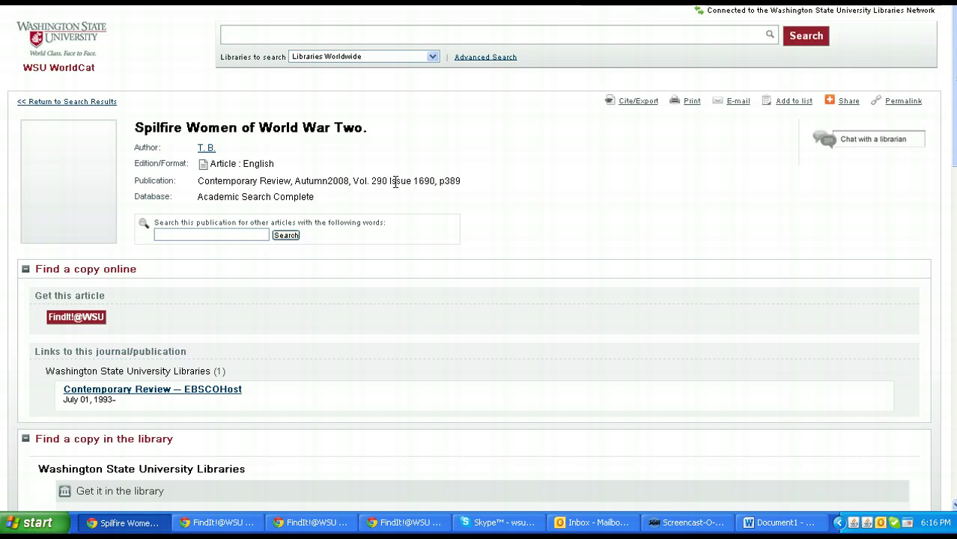
pyautogui.scroll(-2, 242, 308)
pyautogui.scroll(2, 242, 309)
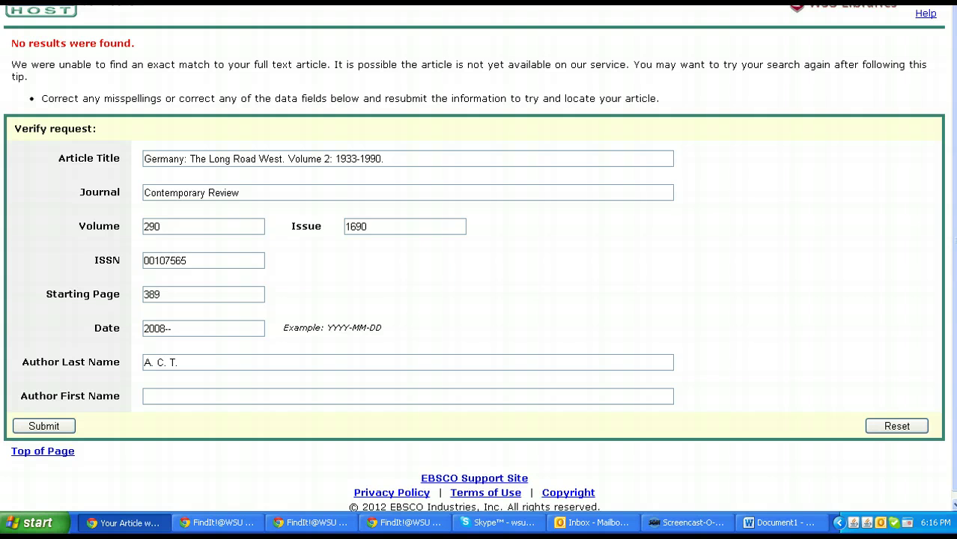
pyautogui.hotkey('alt', 'Left')
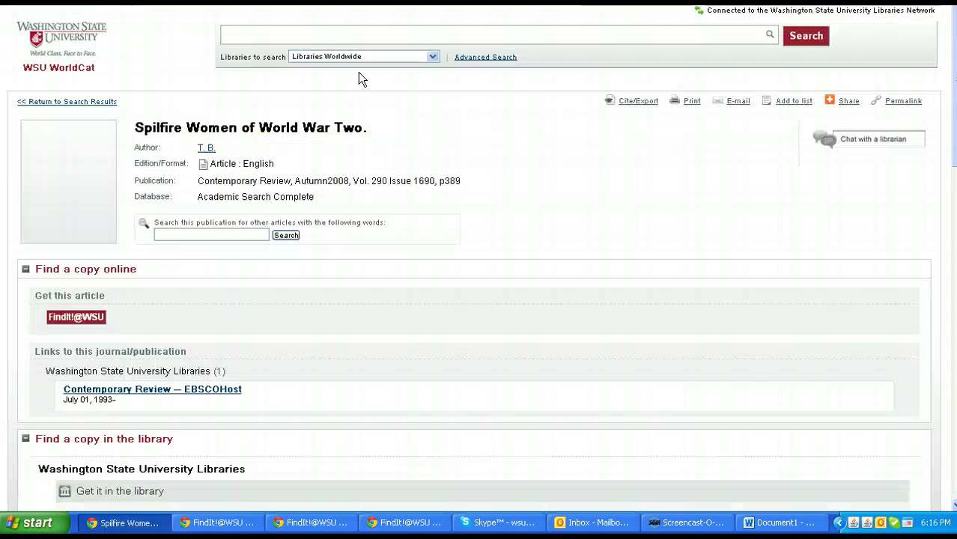
pyautogui.click(76, 318)
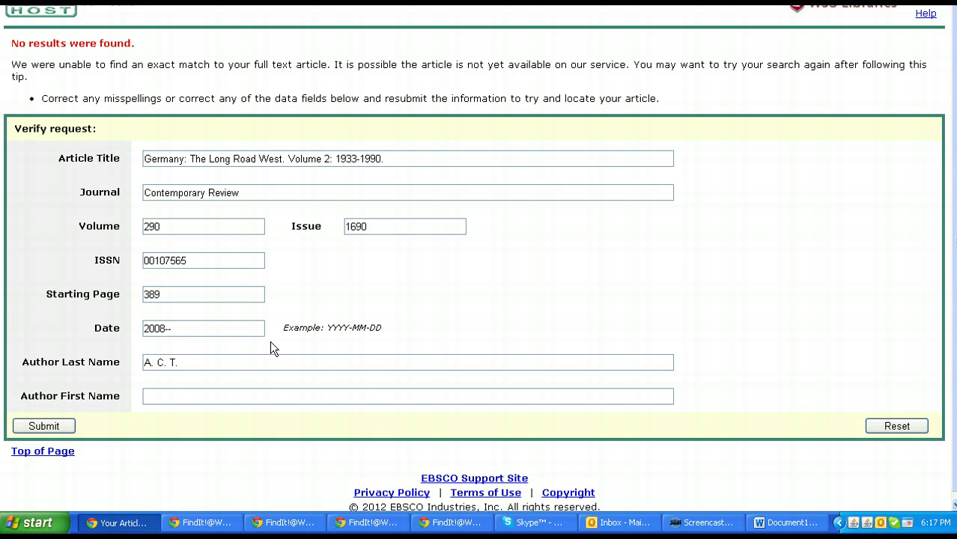
pyautogui.scroll(-1, 248, 345)
pyautogui.click(43, 419)
pyautogui.hotkey('alt', 'Left')
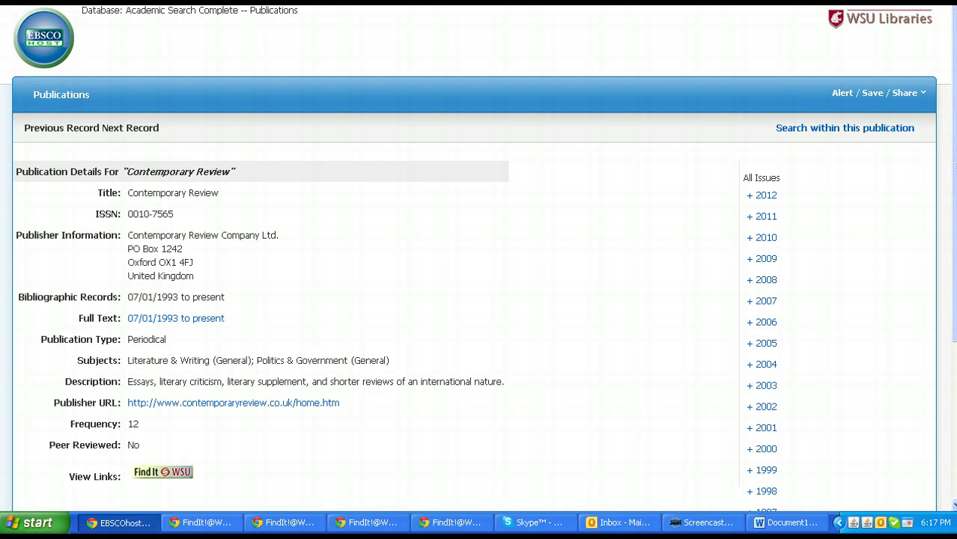
# Return to Contemporary Review's publication details and open the Vol. 290 Issue 1690 Autumn 2008 issue
pyautogui.hotkey('alt', 'Left')
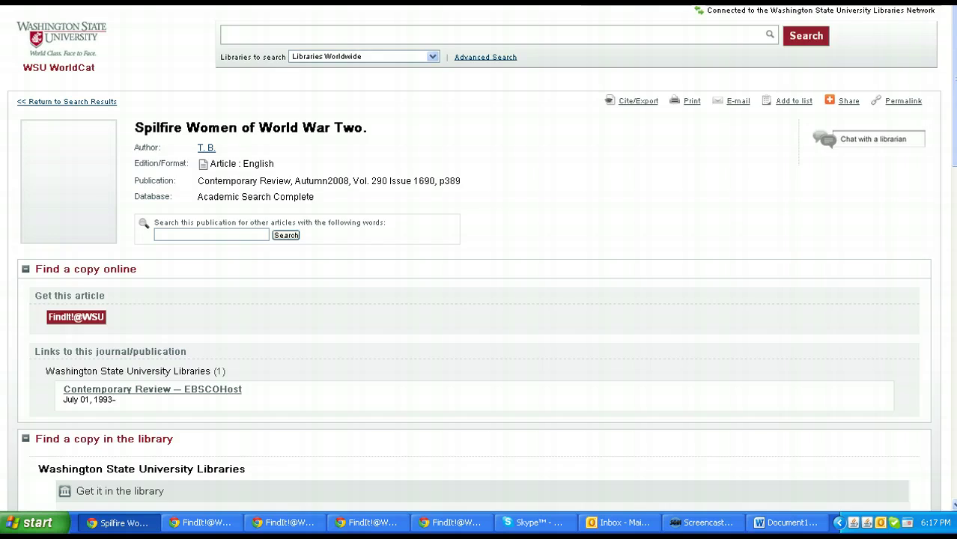
pyautogui.hotkey('alt', 'Right')
pyautogui.click(771, 281)
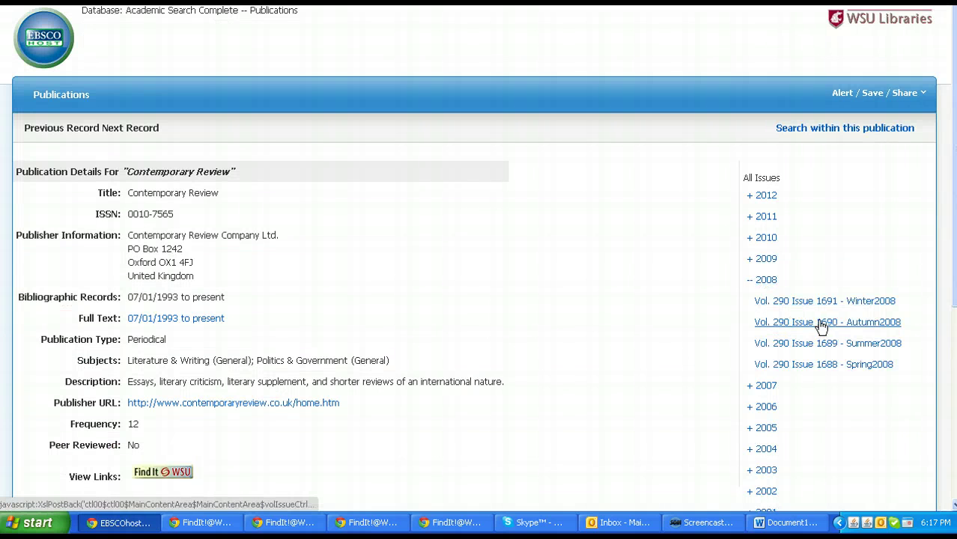
pyautogui.click(849, 349)
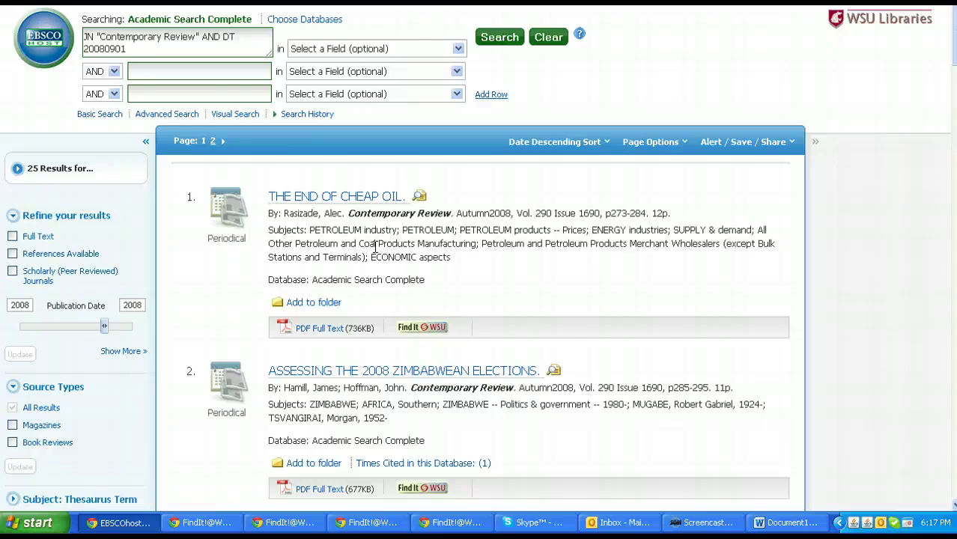
# Browse the Autumn 2008 issue's articles, continuing onto the second results page
pyautogui.scroll(-5, 442, 295)
pyautogui.scroll(-7, 529, 332)
pyautogui.scroll(-6, 530, 333)
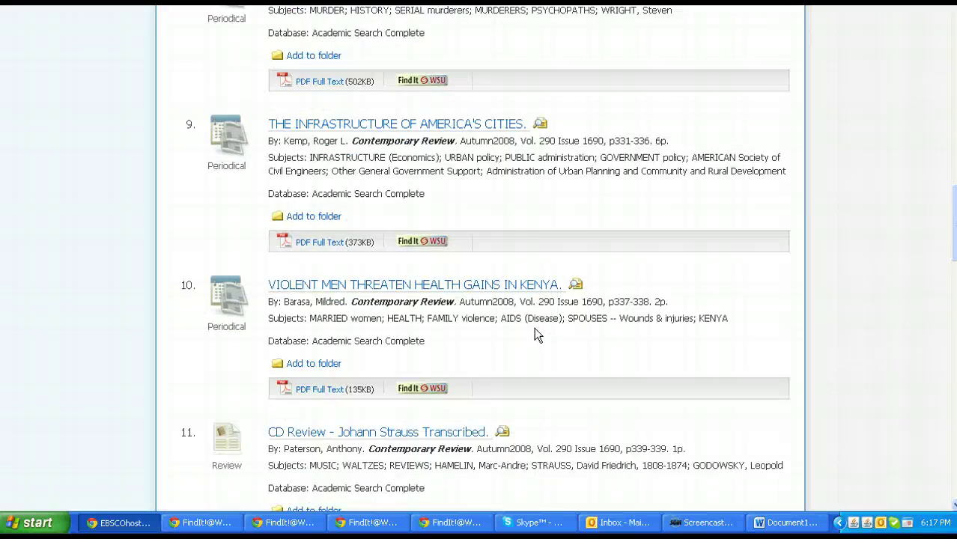
pyautogui.scroll(-1, 534, 333)
pyautogui.scroll(-8, 535, 329)
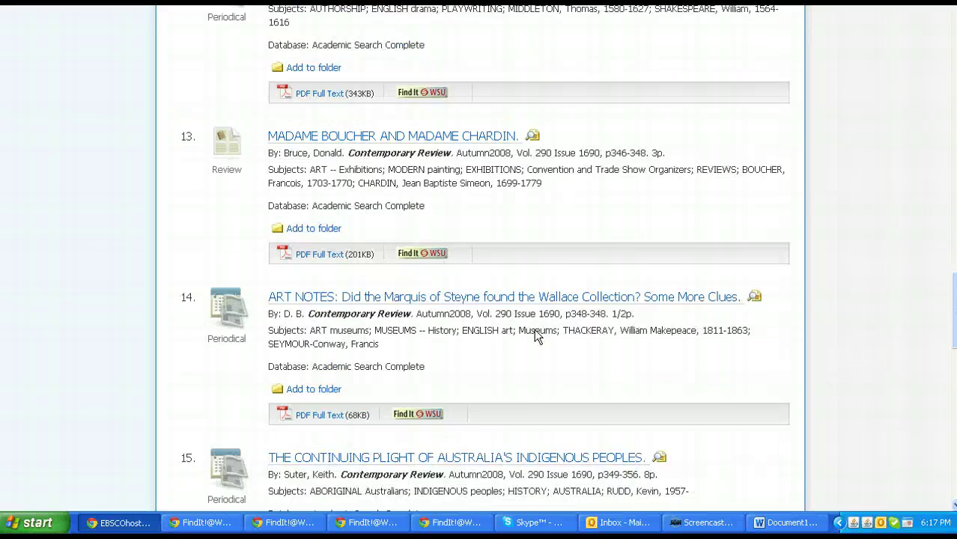
pyautogui.scroll(-6, 536, 334)
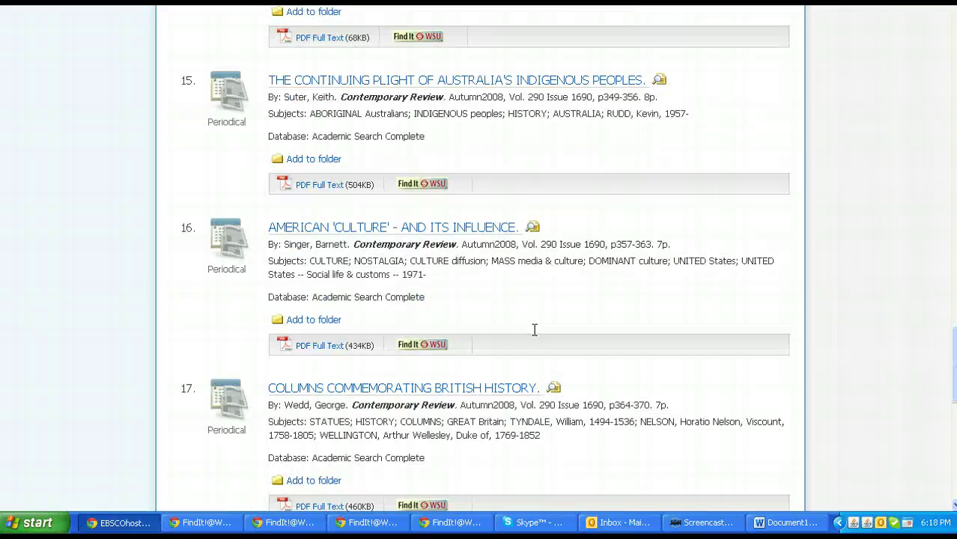
pyautogui.scroll(-7, 534, 329)
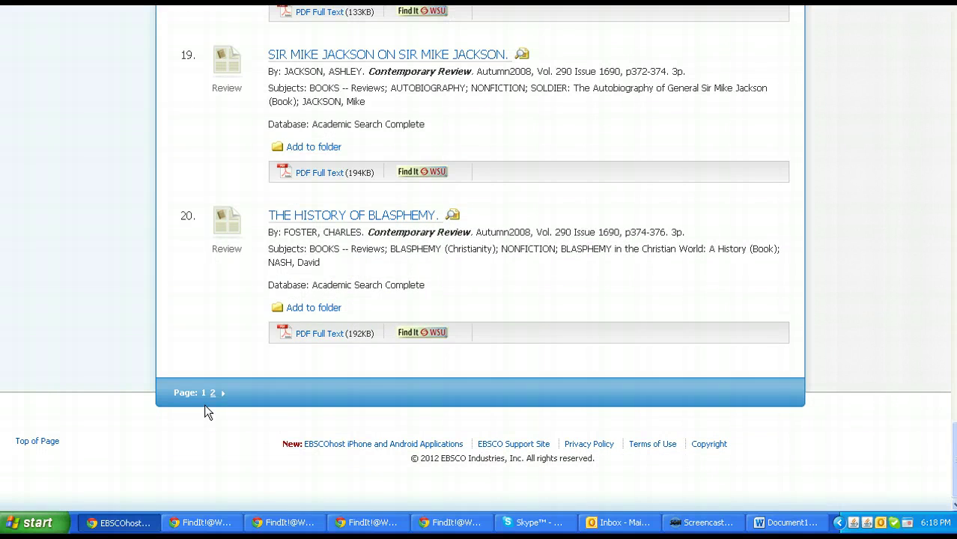
pyautogui.click(213, 393)
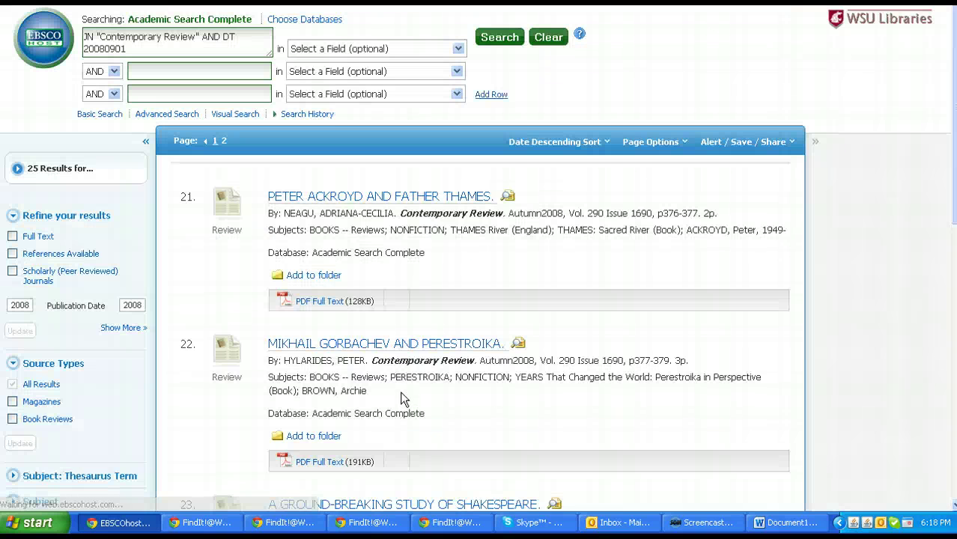
pyautogui.scroll(-3, 463, 383)
pyautogui.scroll(-5, 463, 385)
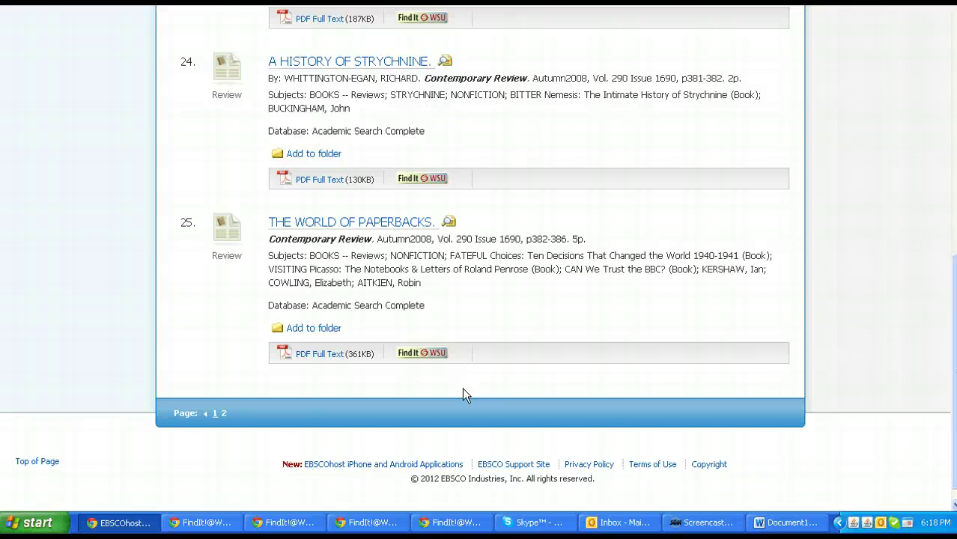
pyautogui.scroll(8, 463, 395)
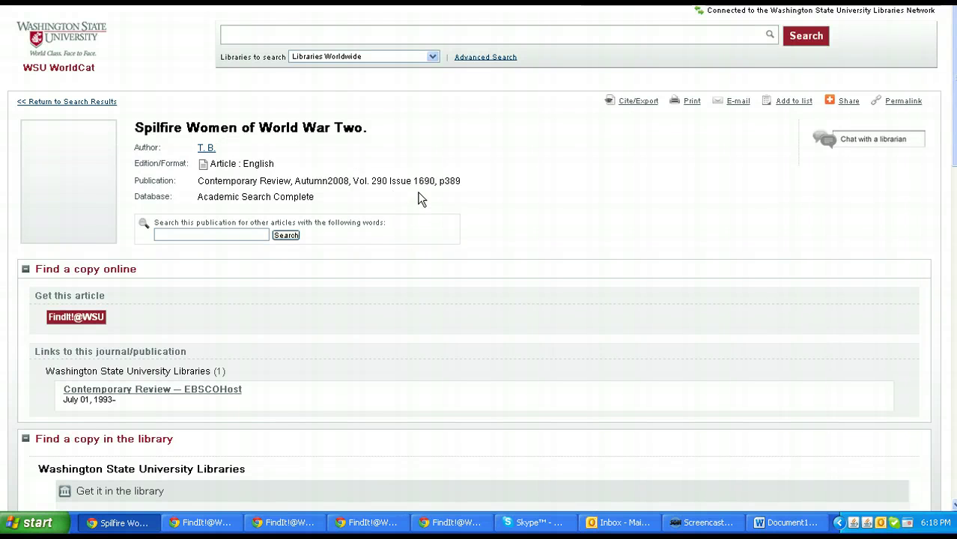
# Go back through the EBSCO results to the Contemporary Review publication details
pyautogui.hotkey('alt', 'Left')
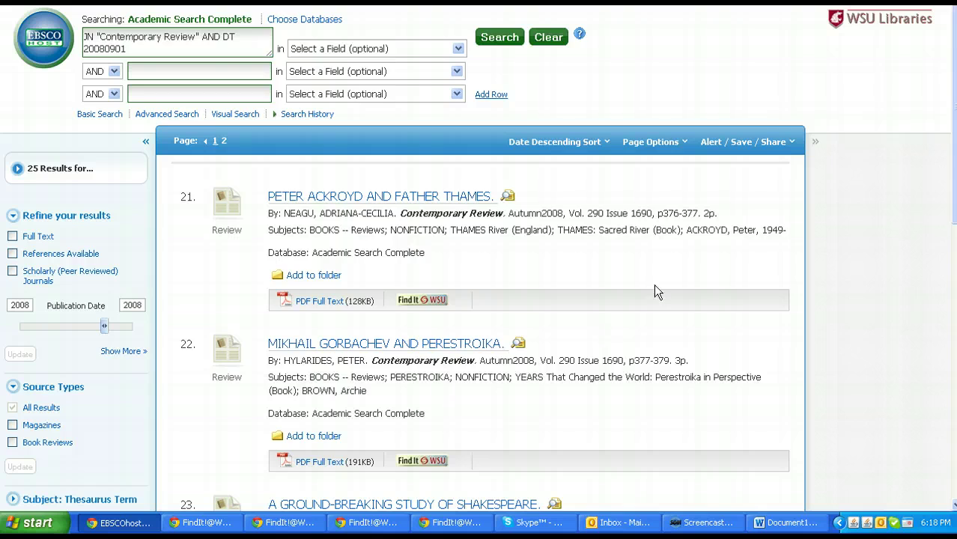
pyautogui.scroll(-1, 597, 315)
pyautogui.scroll(-4, 597, 316)
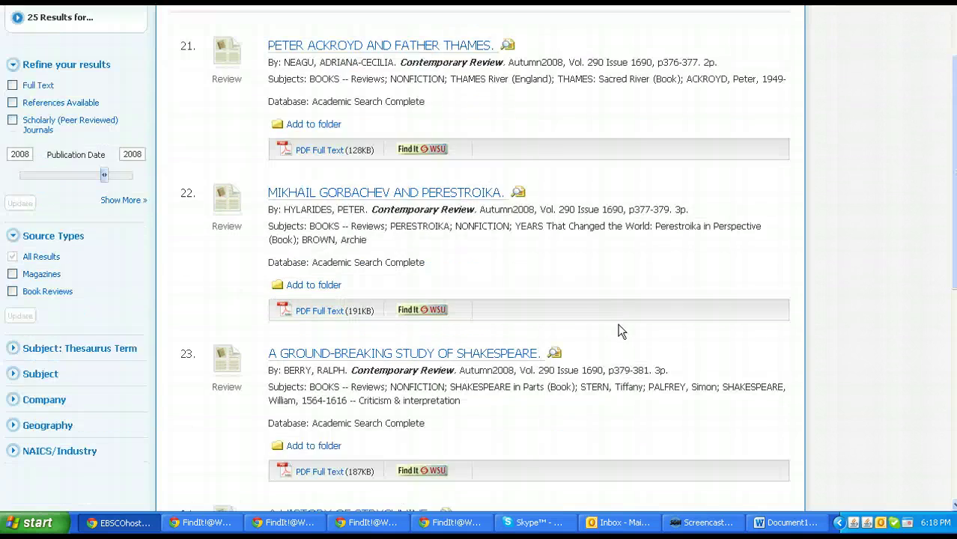
pyautogui.scroll(-4, 667, 360)
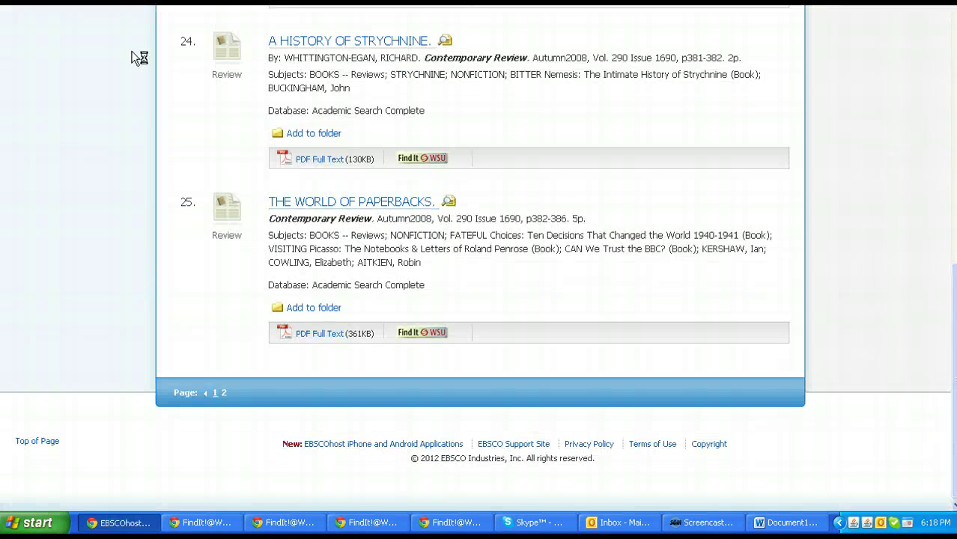
pyautogui.hotkey('alt', 'Left')
pyautogui.hotkey('alt', 'Left')
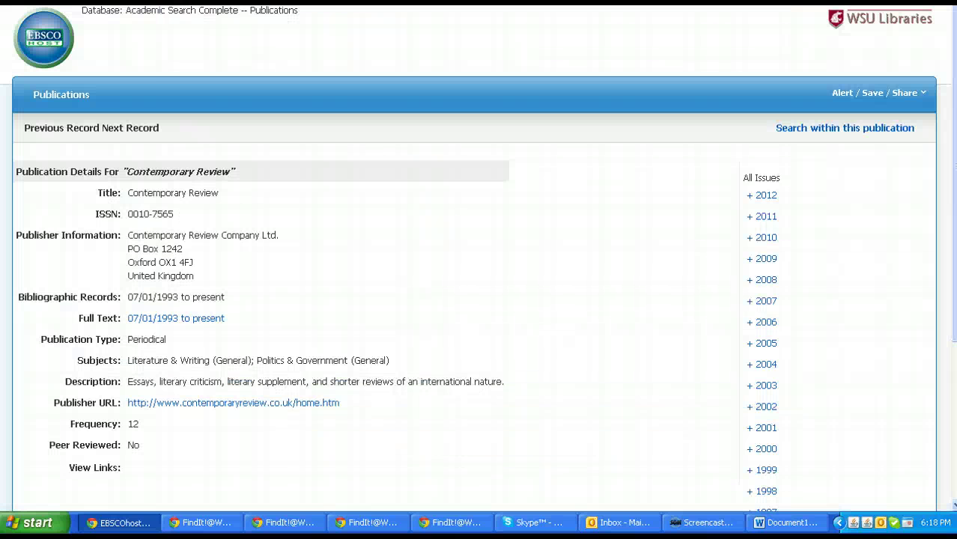
# Open Contemporary Review's Vol. 290 Issue 1691 Winter2008 issue from the 2008 issues
pyautogui.click(766, 281)
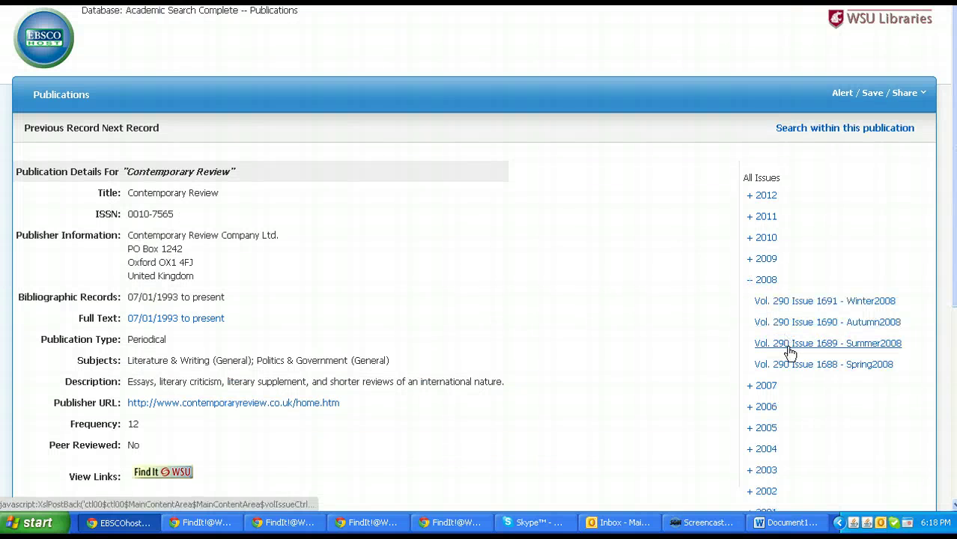
pyautogui.click(814, 301)
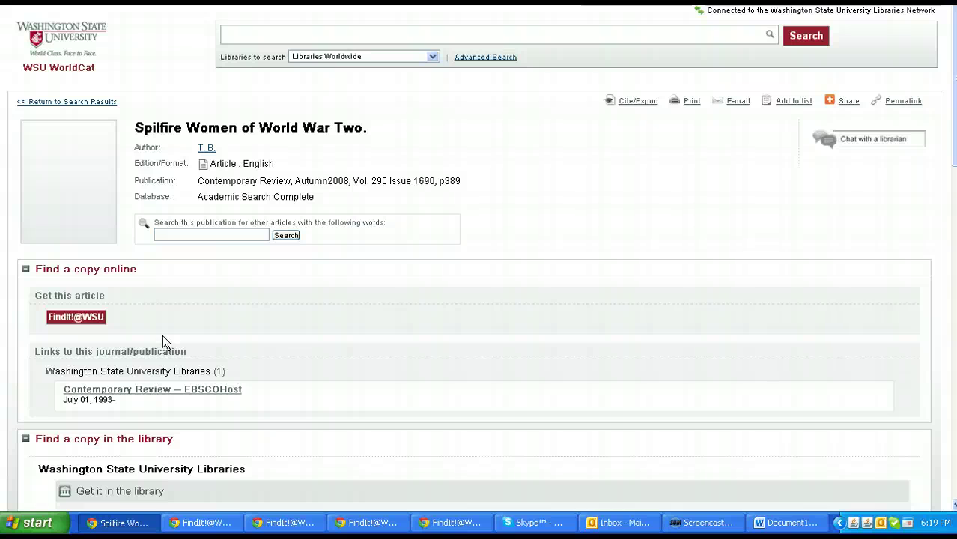
pyautogui.scroll(-1, 234, 394)
pyautogui.scroll(-3, 234, 394)
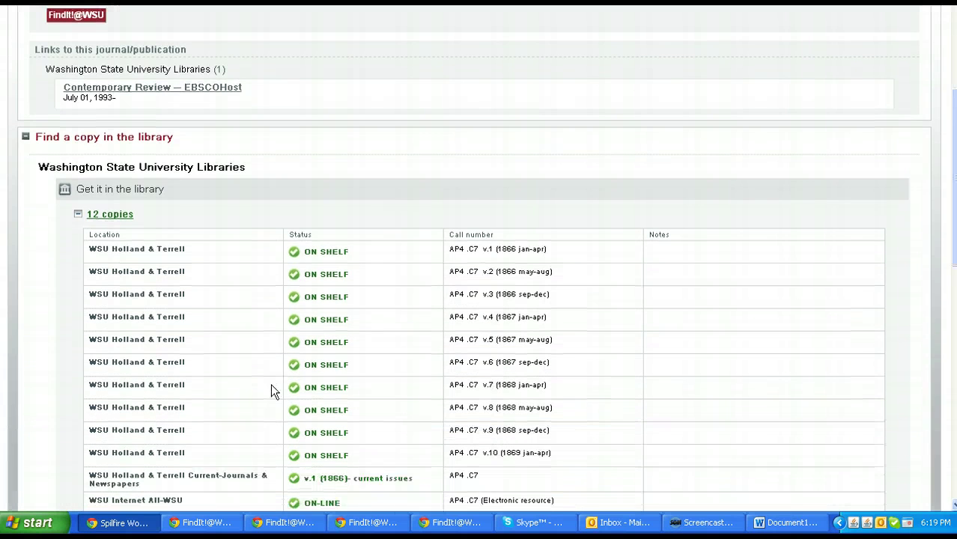
pyautogui.scroll(4, 272, 387)
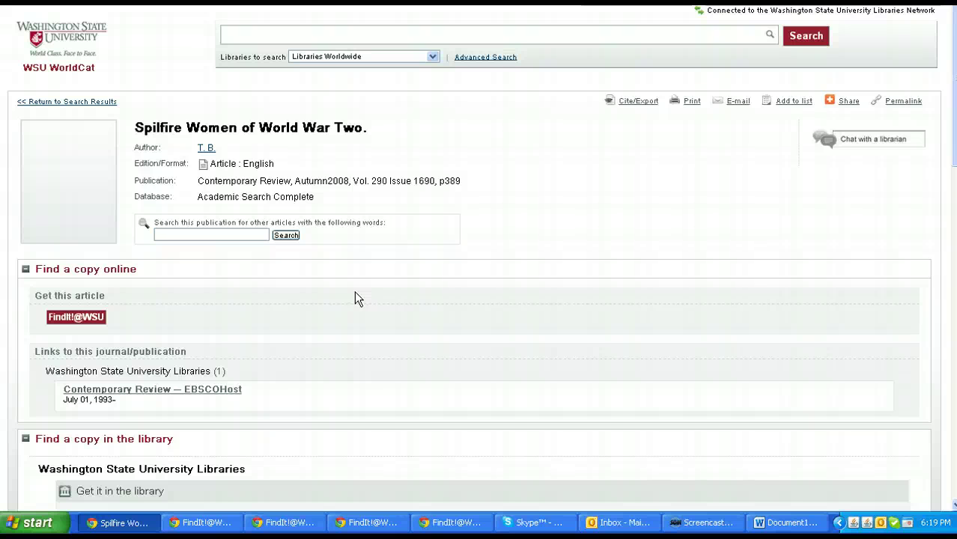
pyautogui.scroll(-4, 437, 324)
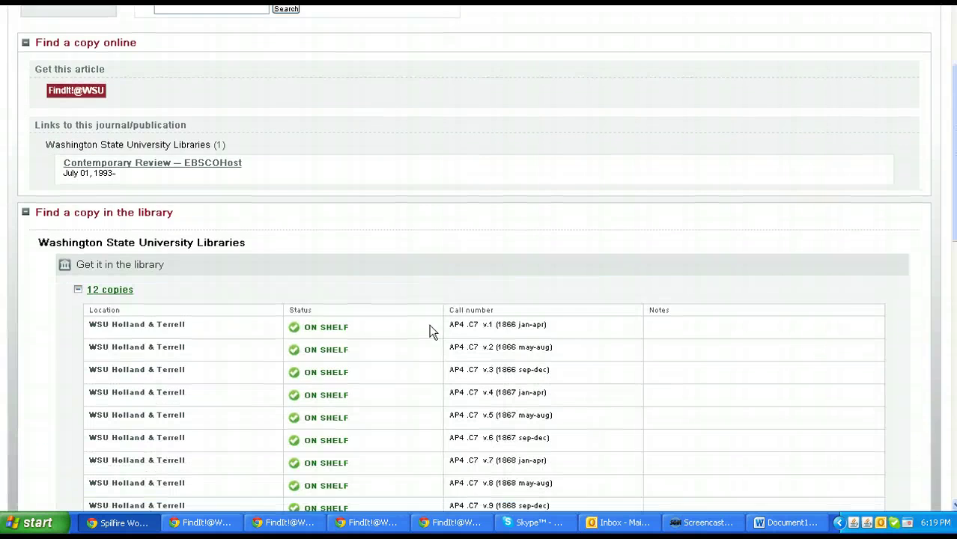
pyautogui.scroll(-1, 502, 320)
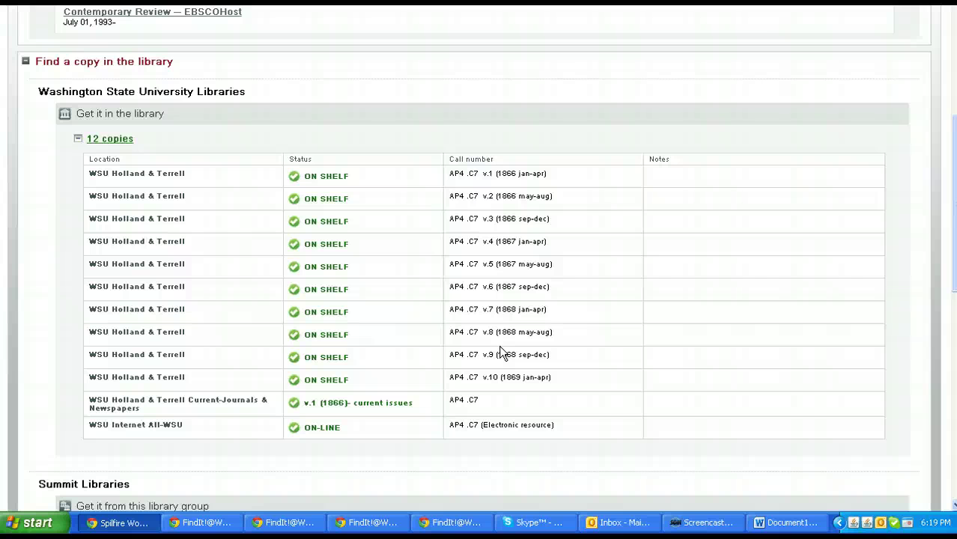
pyautogui.scroll(-1, 500, 365)
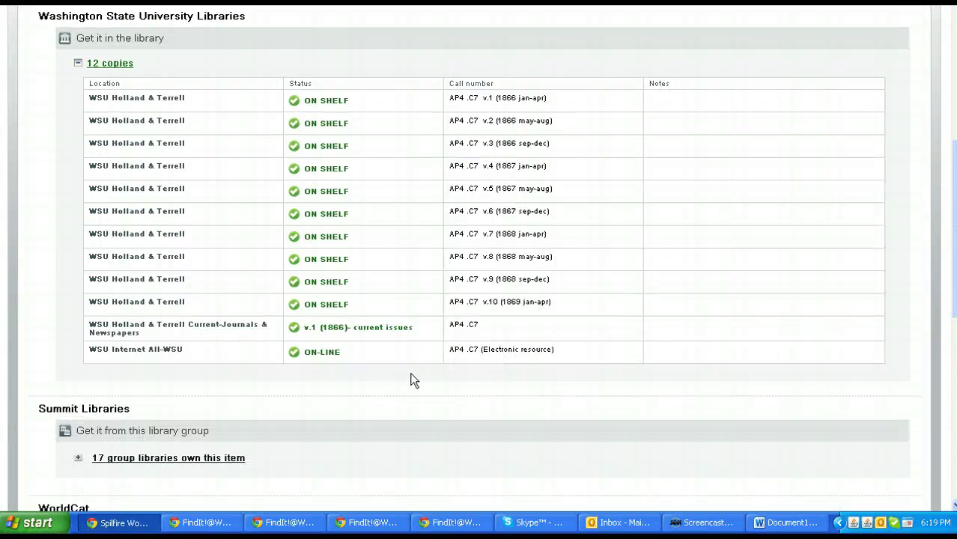
pyautogui.scroll(-1, 358, 373)
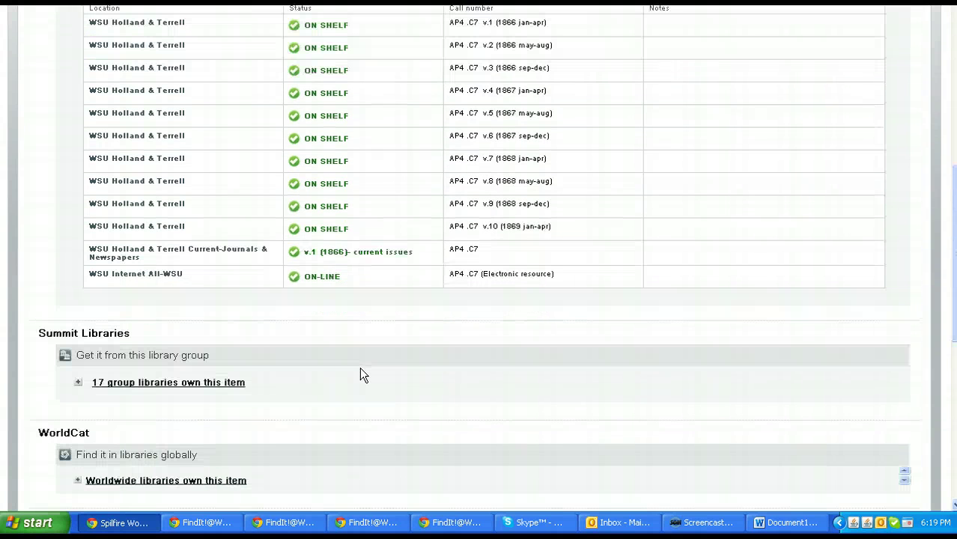
pyautogui.scroll(2, 361, 369)
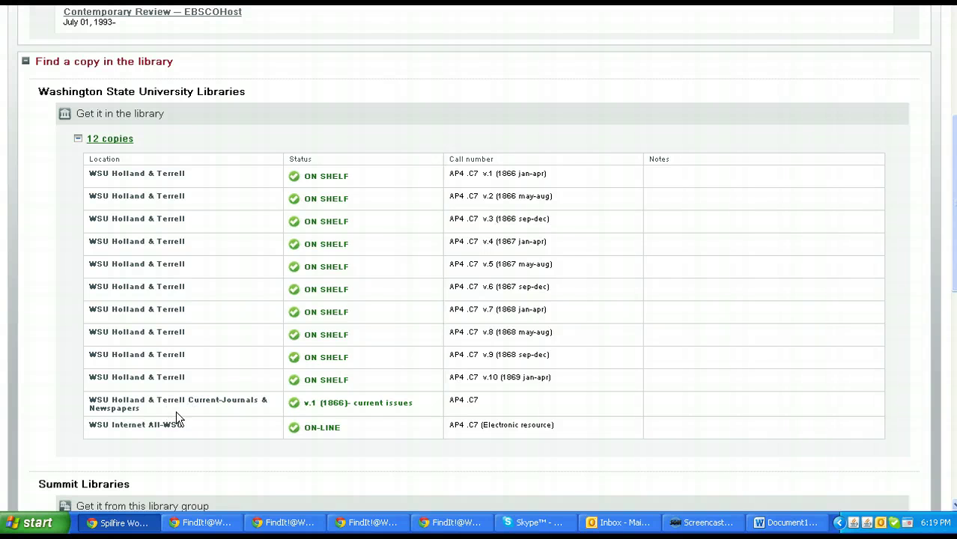
pyautogui.moveTo(355, 403); pyautogui.dragTo(408, 414)
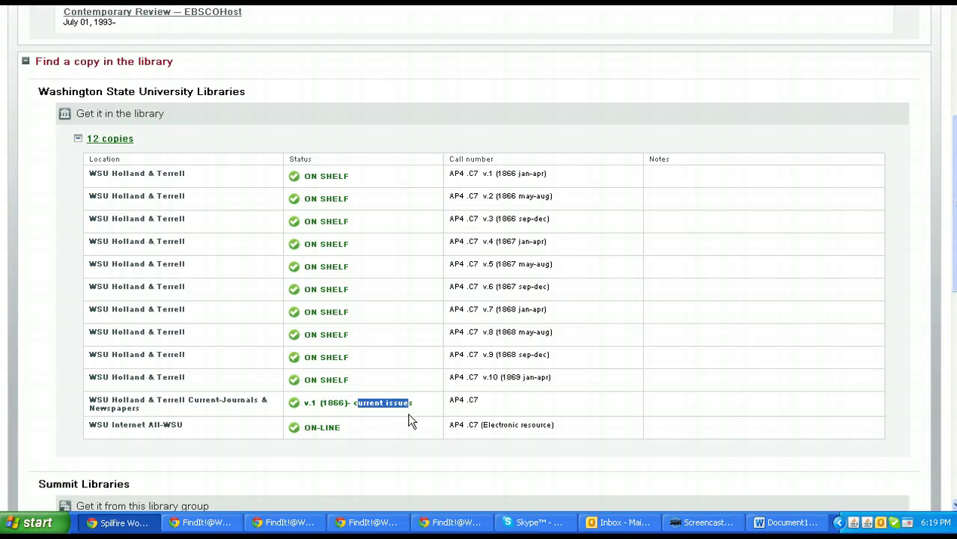
pyautogui.click(418, 410)
pyautogui.scroll(-2, 505, 395)
pyautogui.scroll(2, 501, 392)
pyautogui.scroll(1, 465, 399)
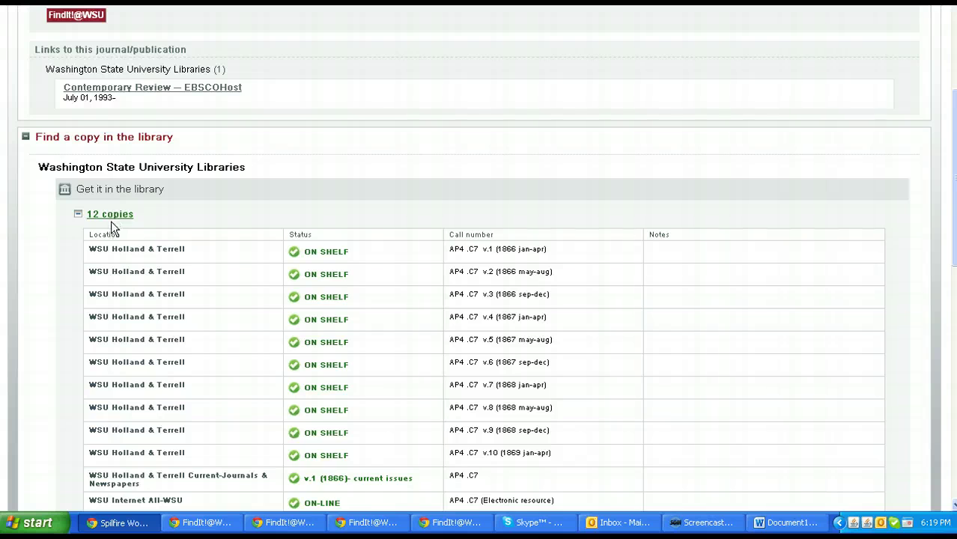
pyautogui.scroll(-4, 225, 310)
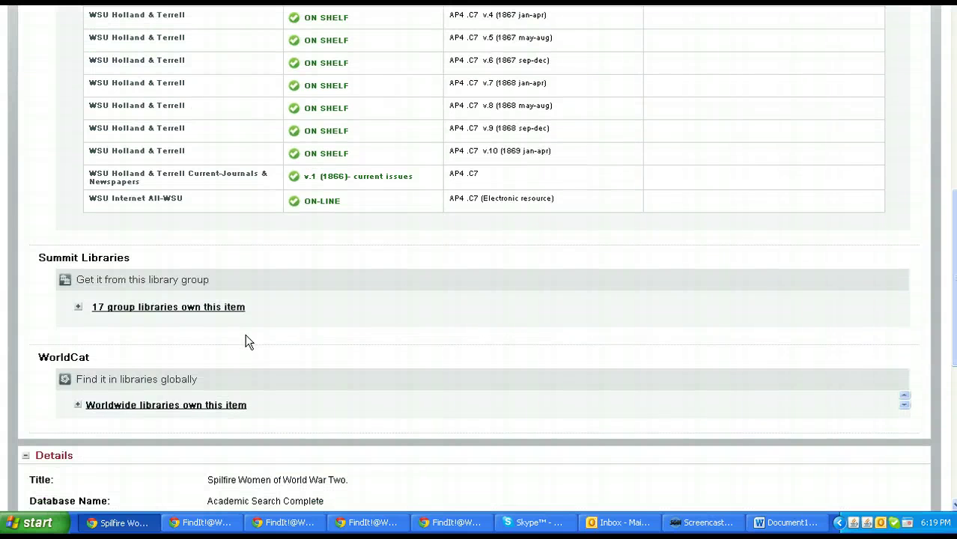
pyautogui.scroll(4, 245, 342)
pyautogui.scroll(-1, 330, 362)
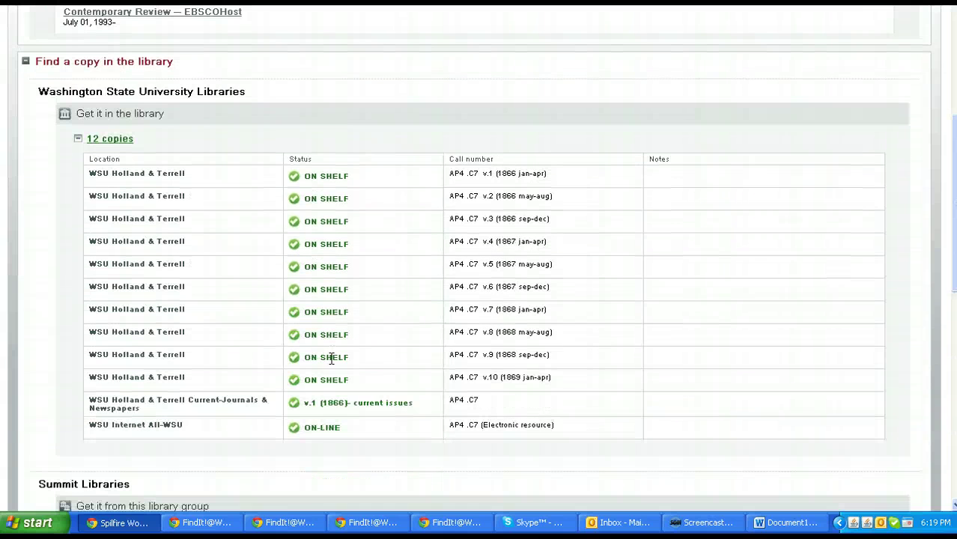
pyautogui.click(115, 142)
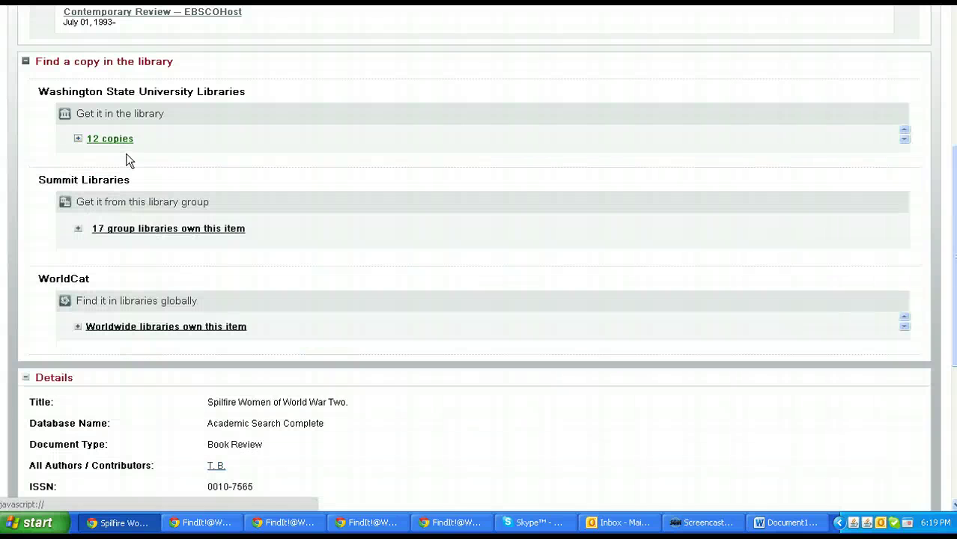
pyautogui.click(78, 138)
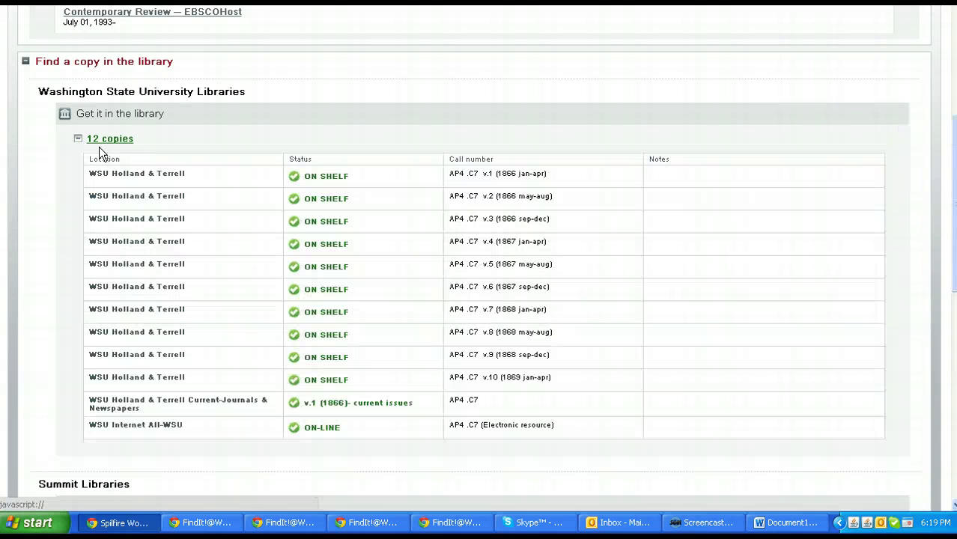
pyautogui.scroll(-4, 287, 337)
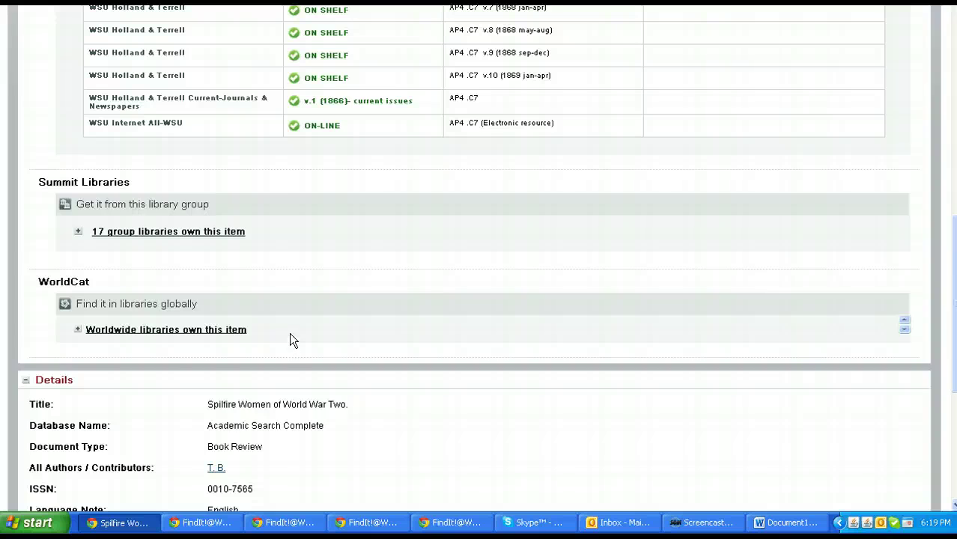
pyautogui.scroll(1, 300, 317)
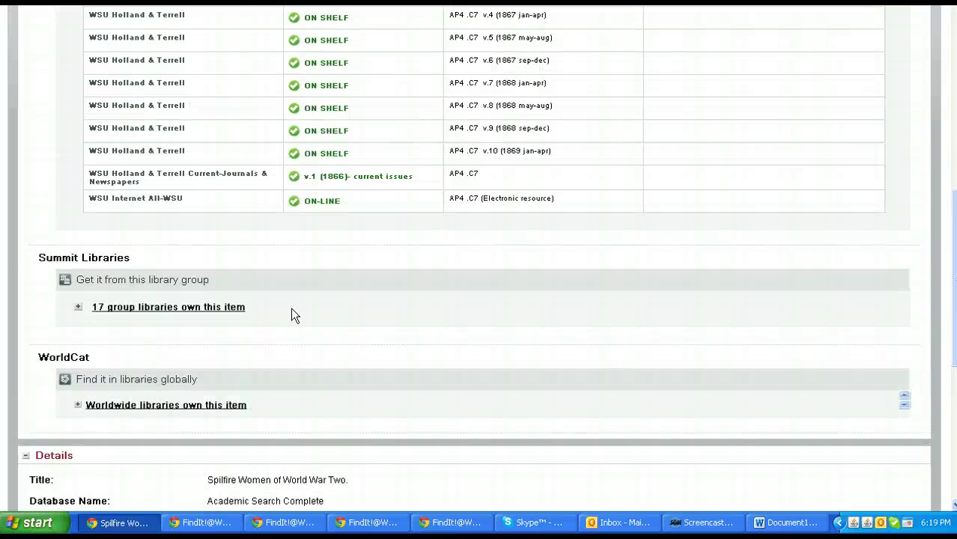
pyautogui.scroll(3, 435, 286)
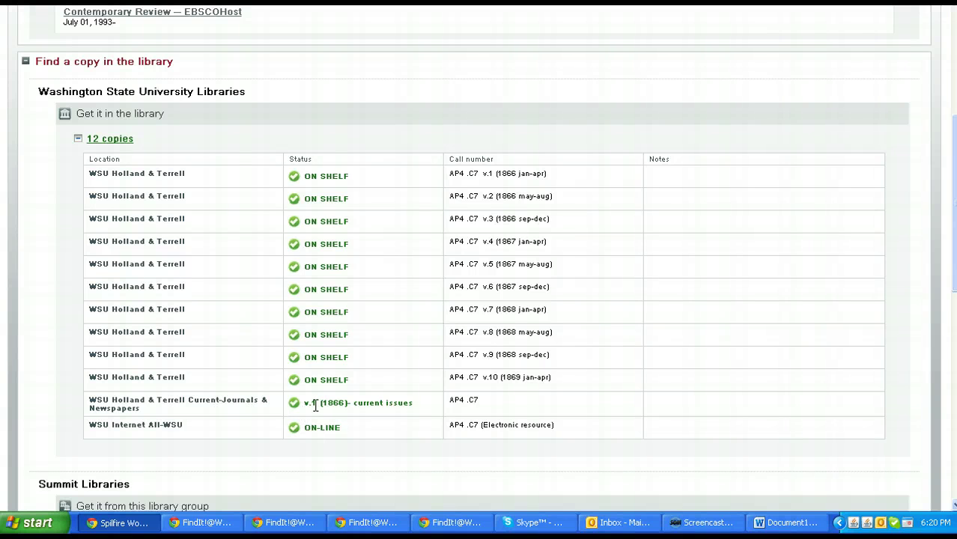
pyautogui.moveTo(304, 404); pyautogui.dragTo(421, 409)
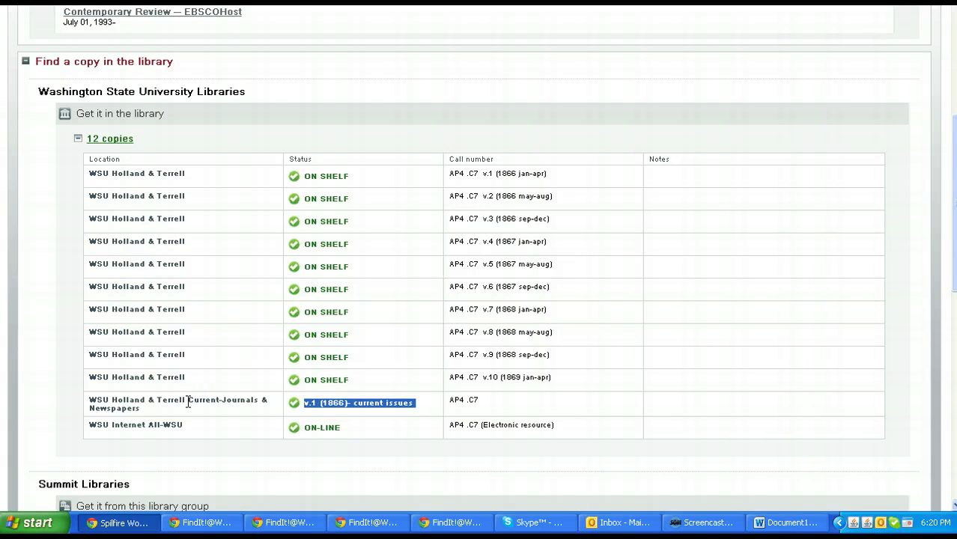
pyautogui.scroll(5, 188, 401)
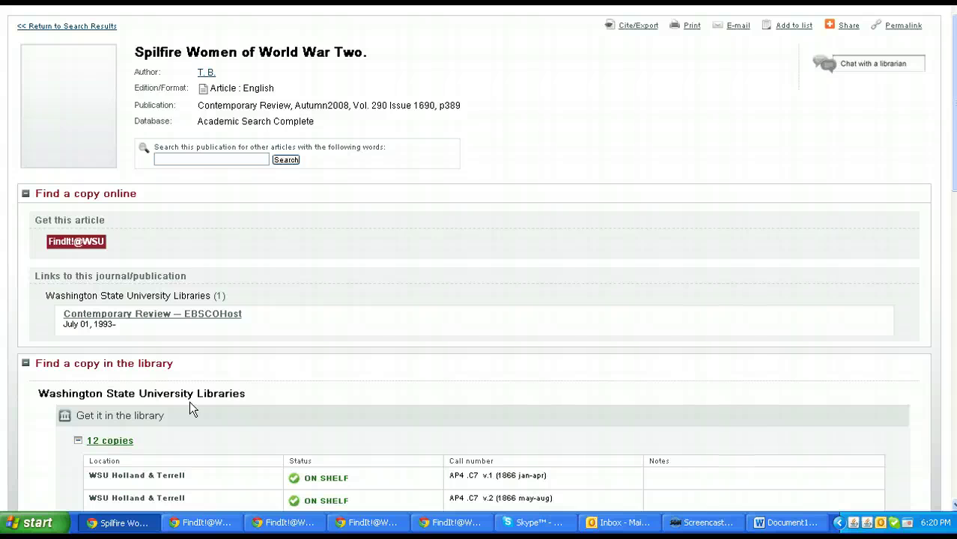
pyautogui.scroll(-6, 190, 408)
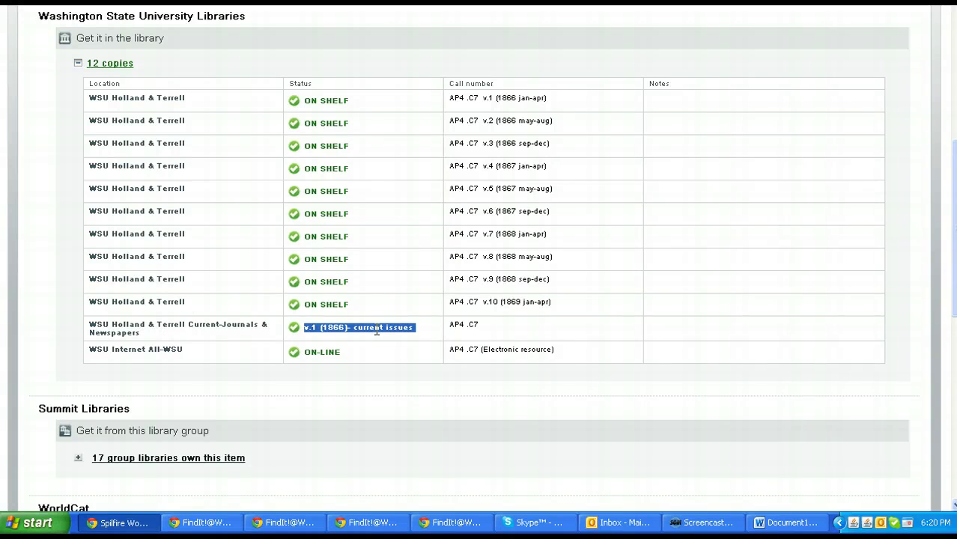
pyautogui.click(375, 333)
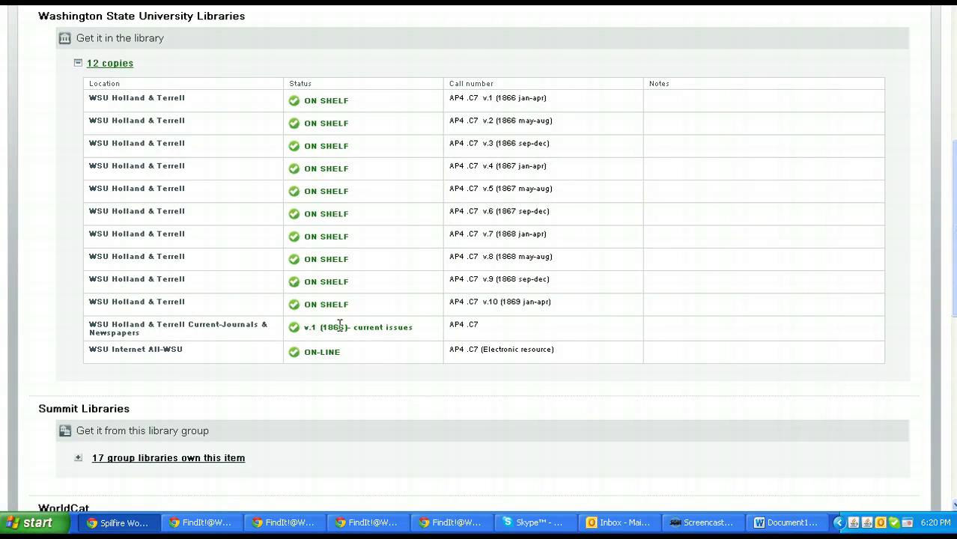
pyautogui.moveTo(188, 328); pyautogui.dragTo(255, 326)
pyautogui.scroll(6, 247, 304)
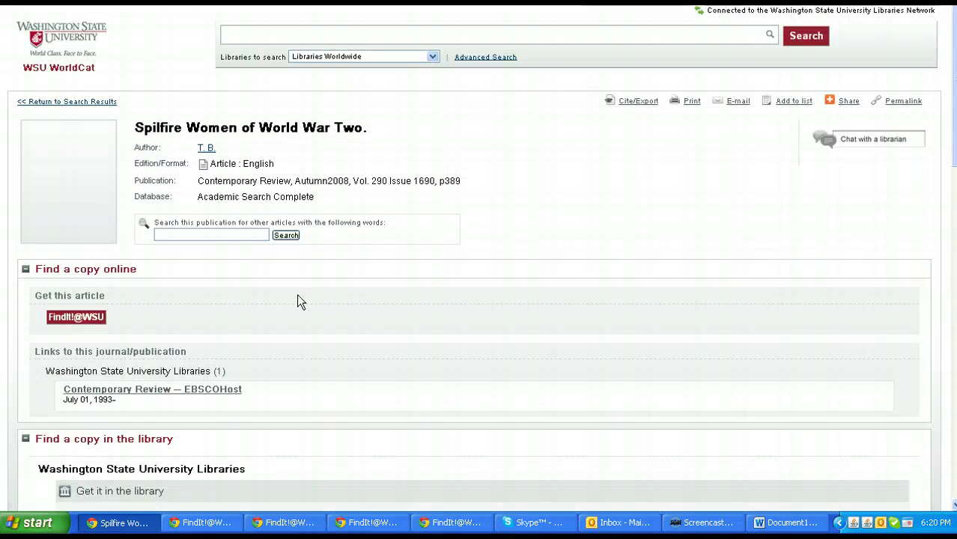